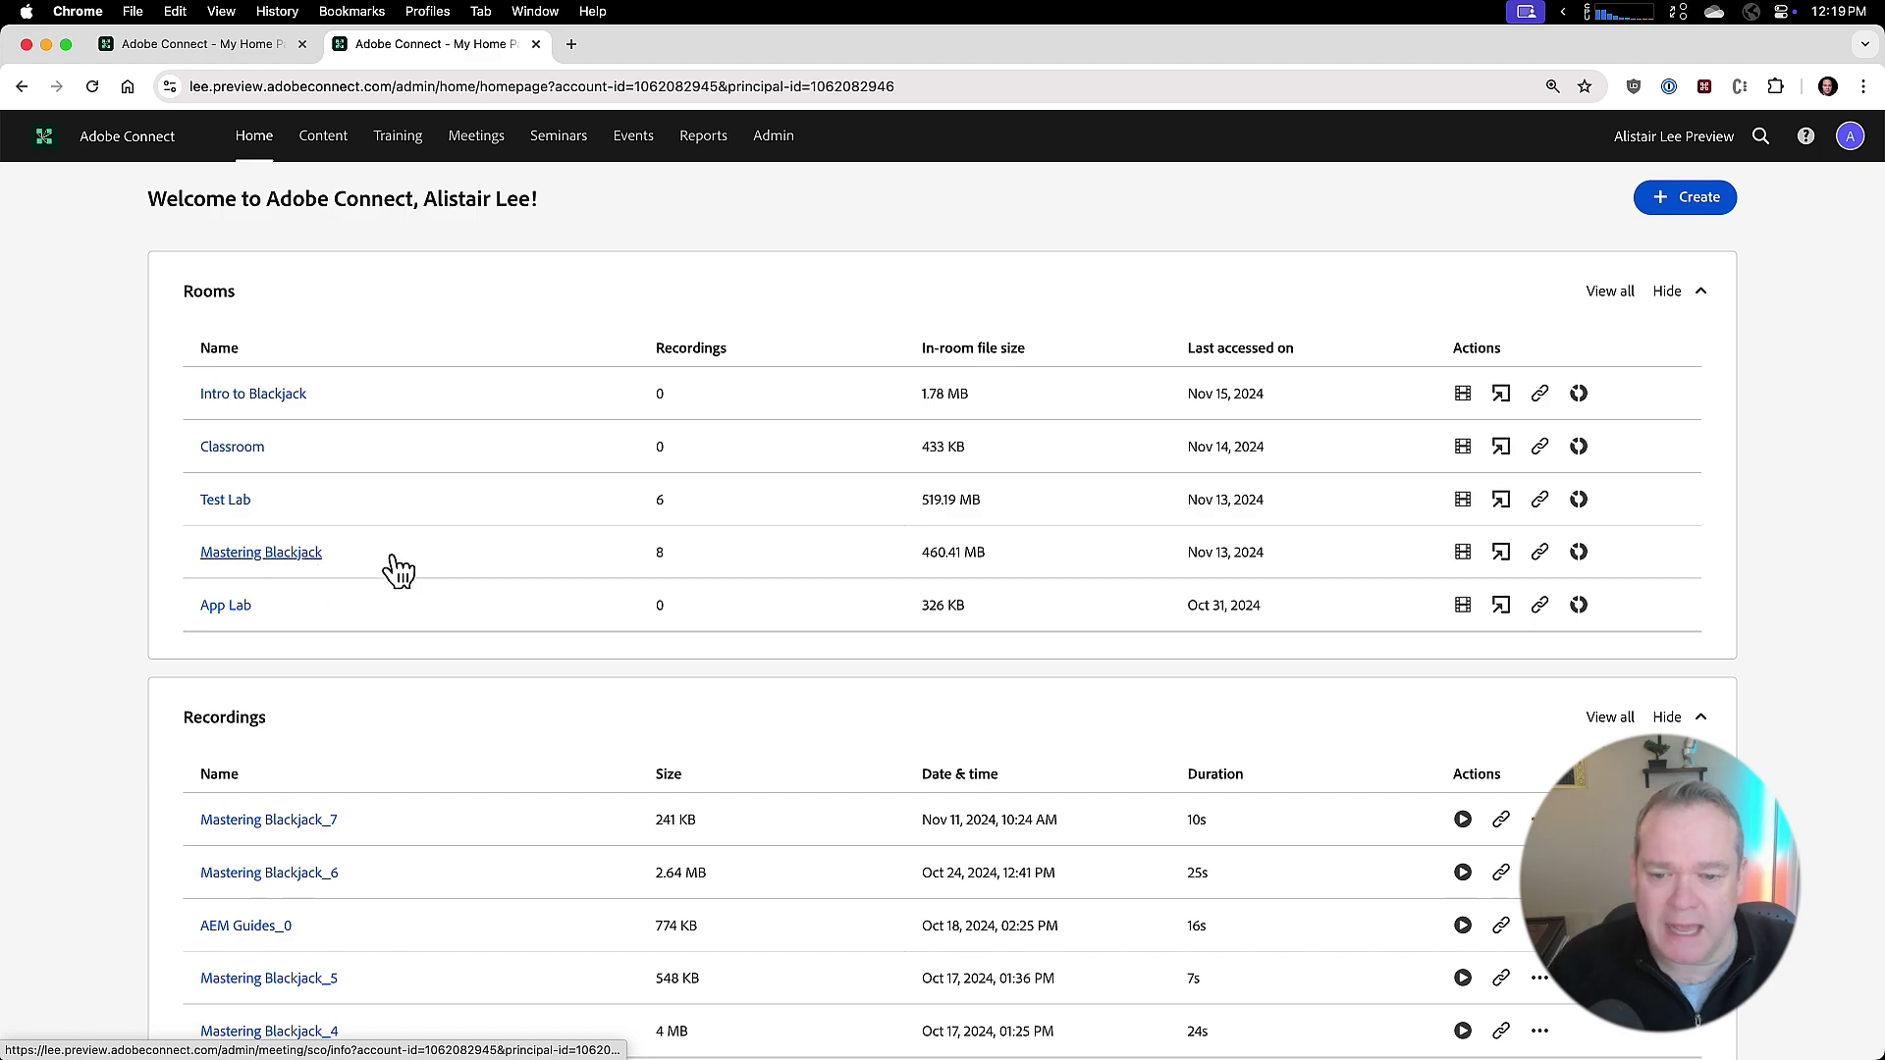
- Open the engagement dashboard for session 4 from the Mastering Blackjack room's reports by session
{"action": "left_click", "coordinate": [1579, 554]}
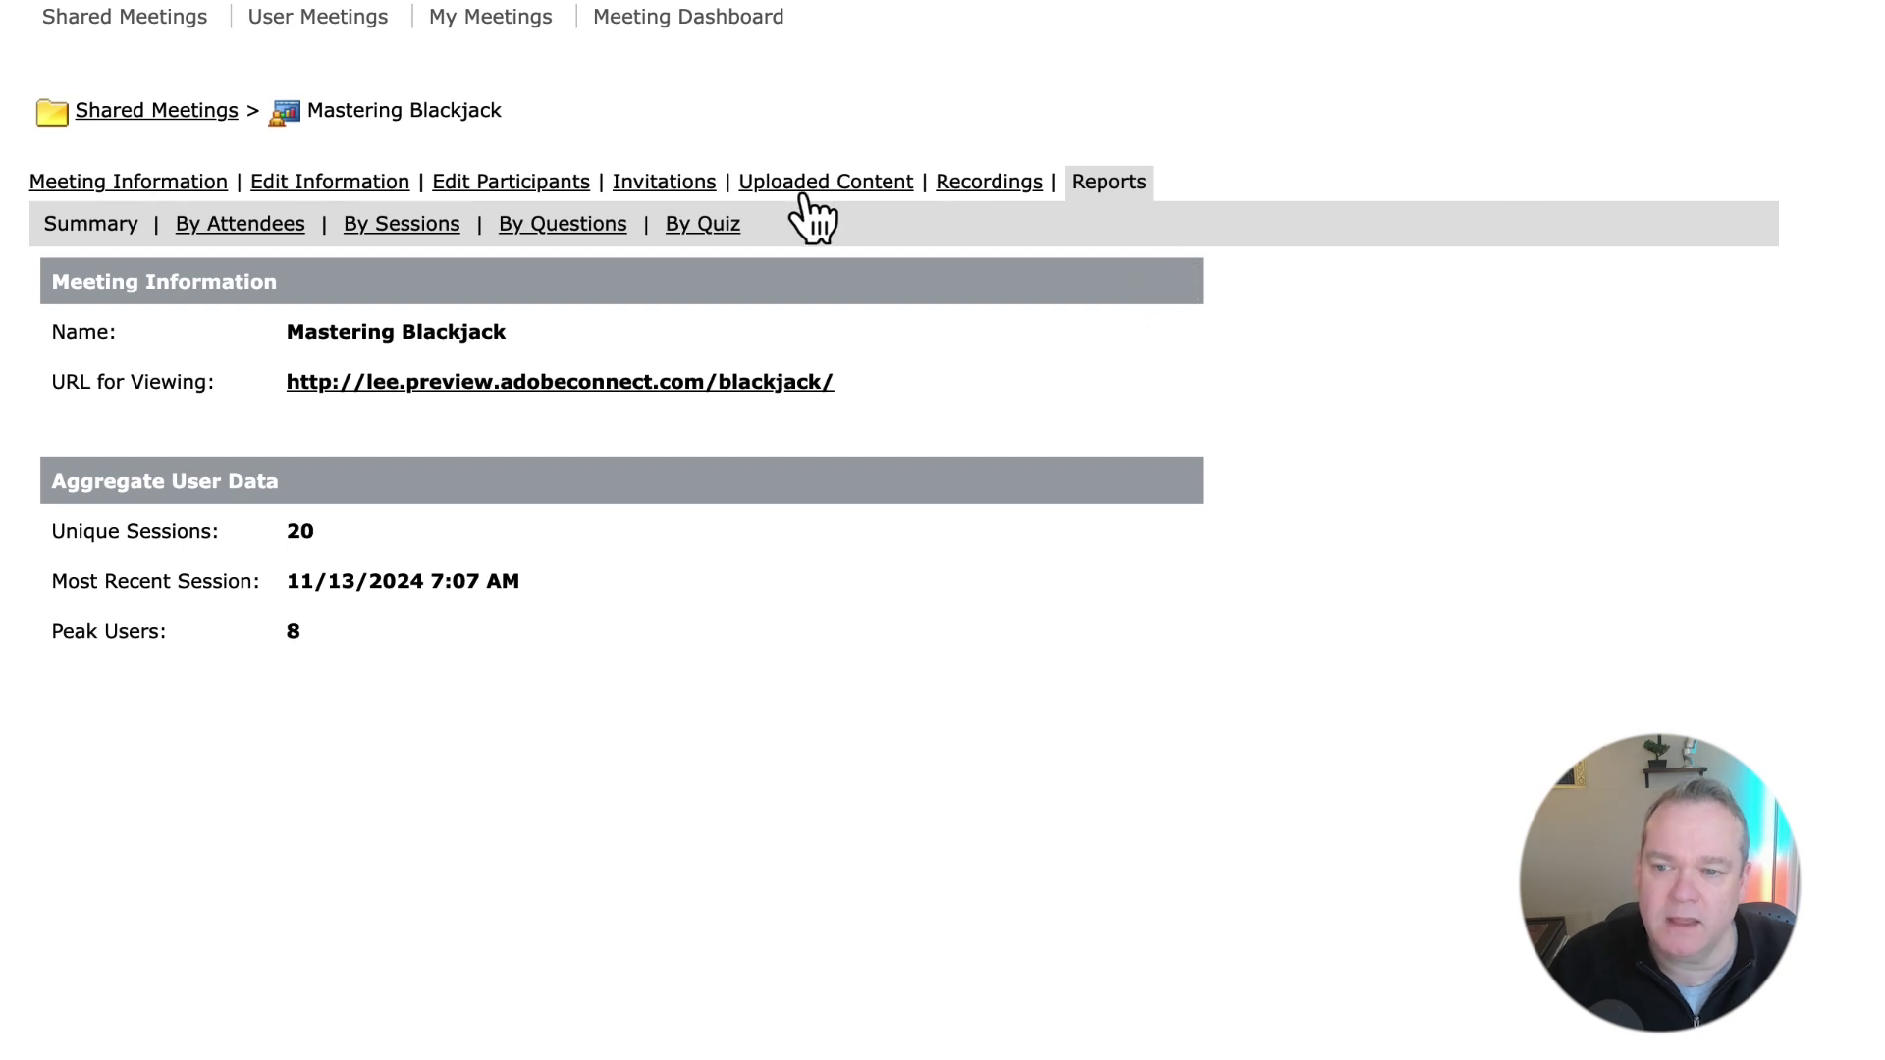
{"action": "left_click", "coordinate": [429, 230]}
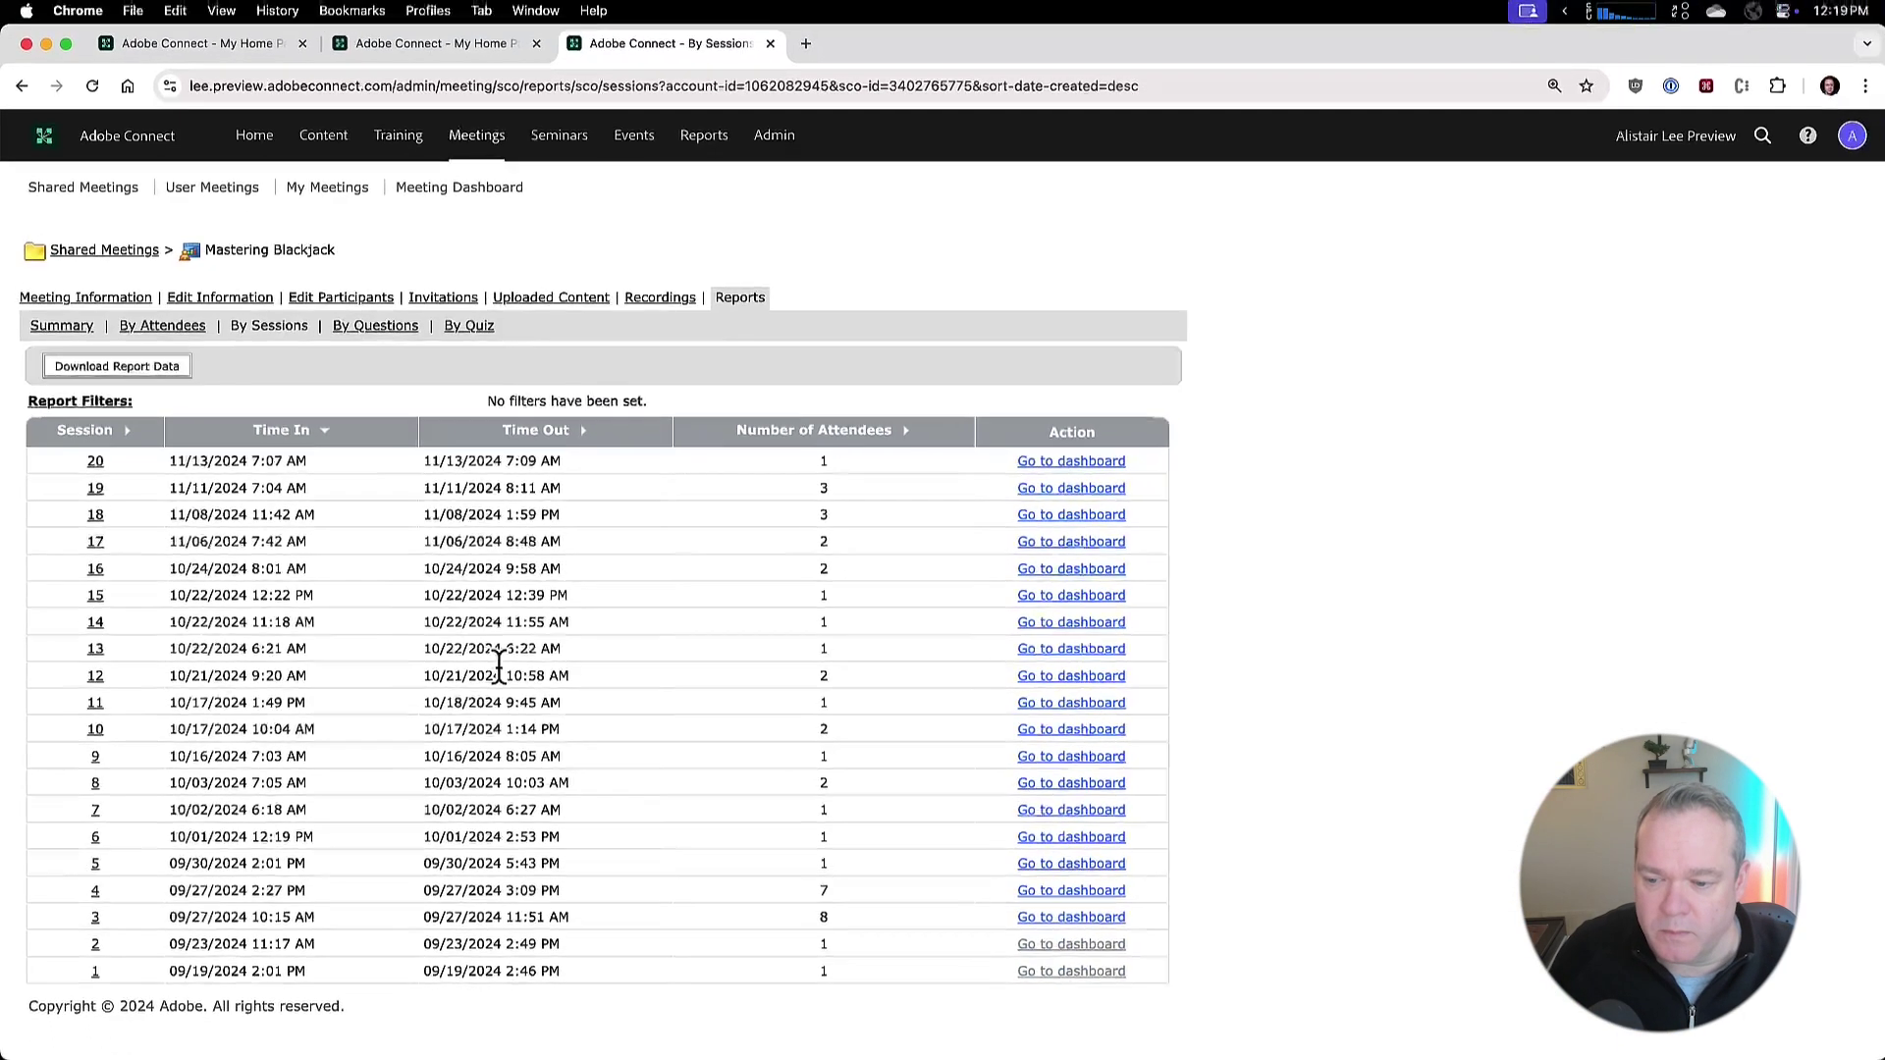
{"action": "left_click", "coordinate": [1060, 890]}
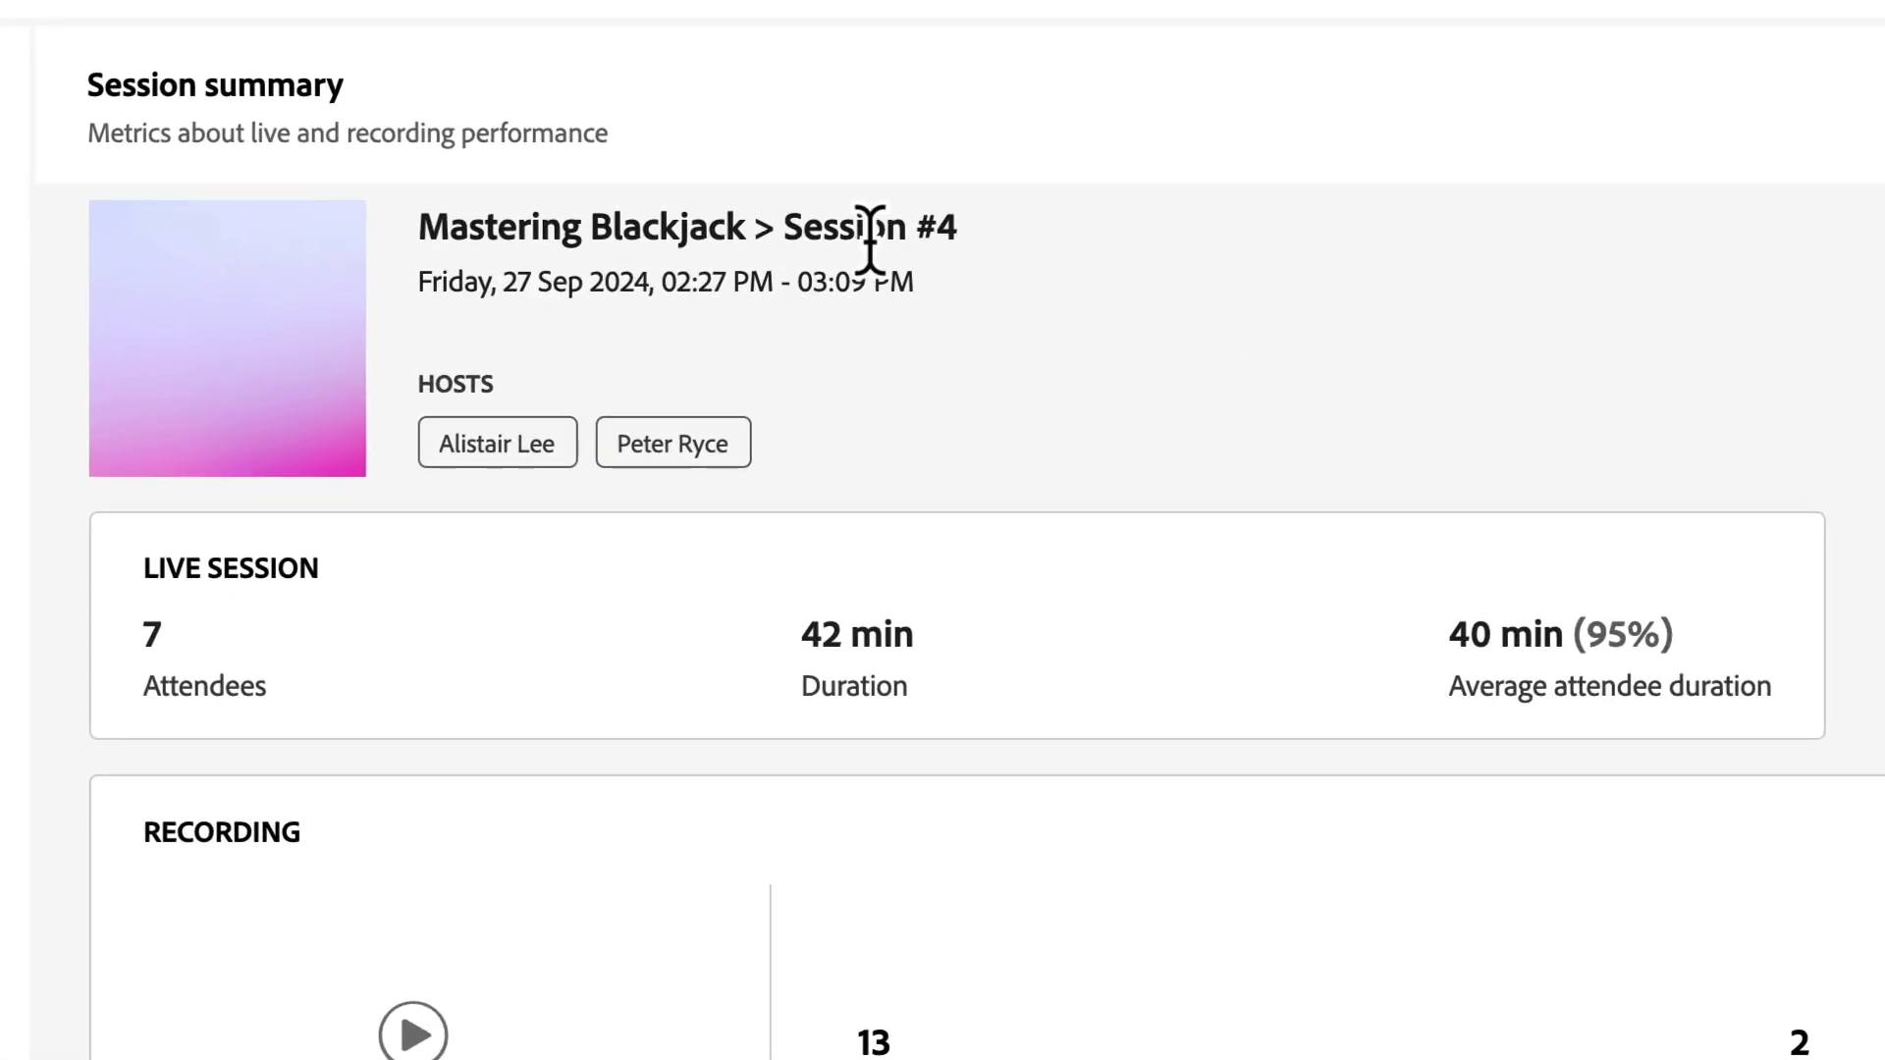
{"action": "left_click_drag", "start_coordinate": [904, 226], "coordinate": [839, 226]}
{"action": "left_click", "coordinate": [1169, 310]}
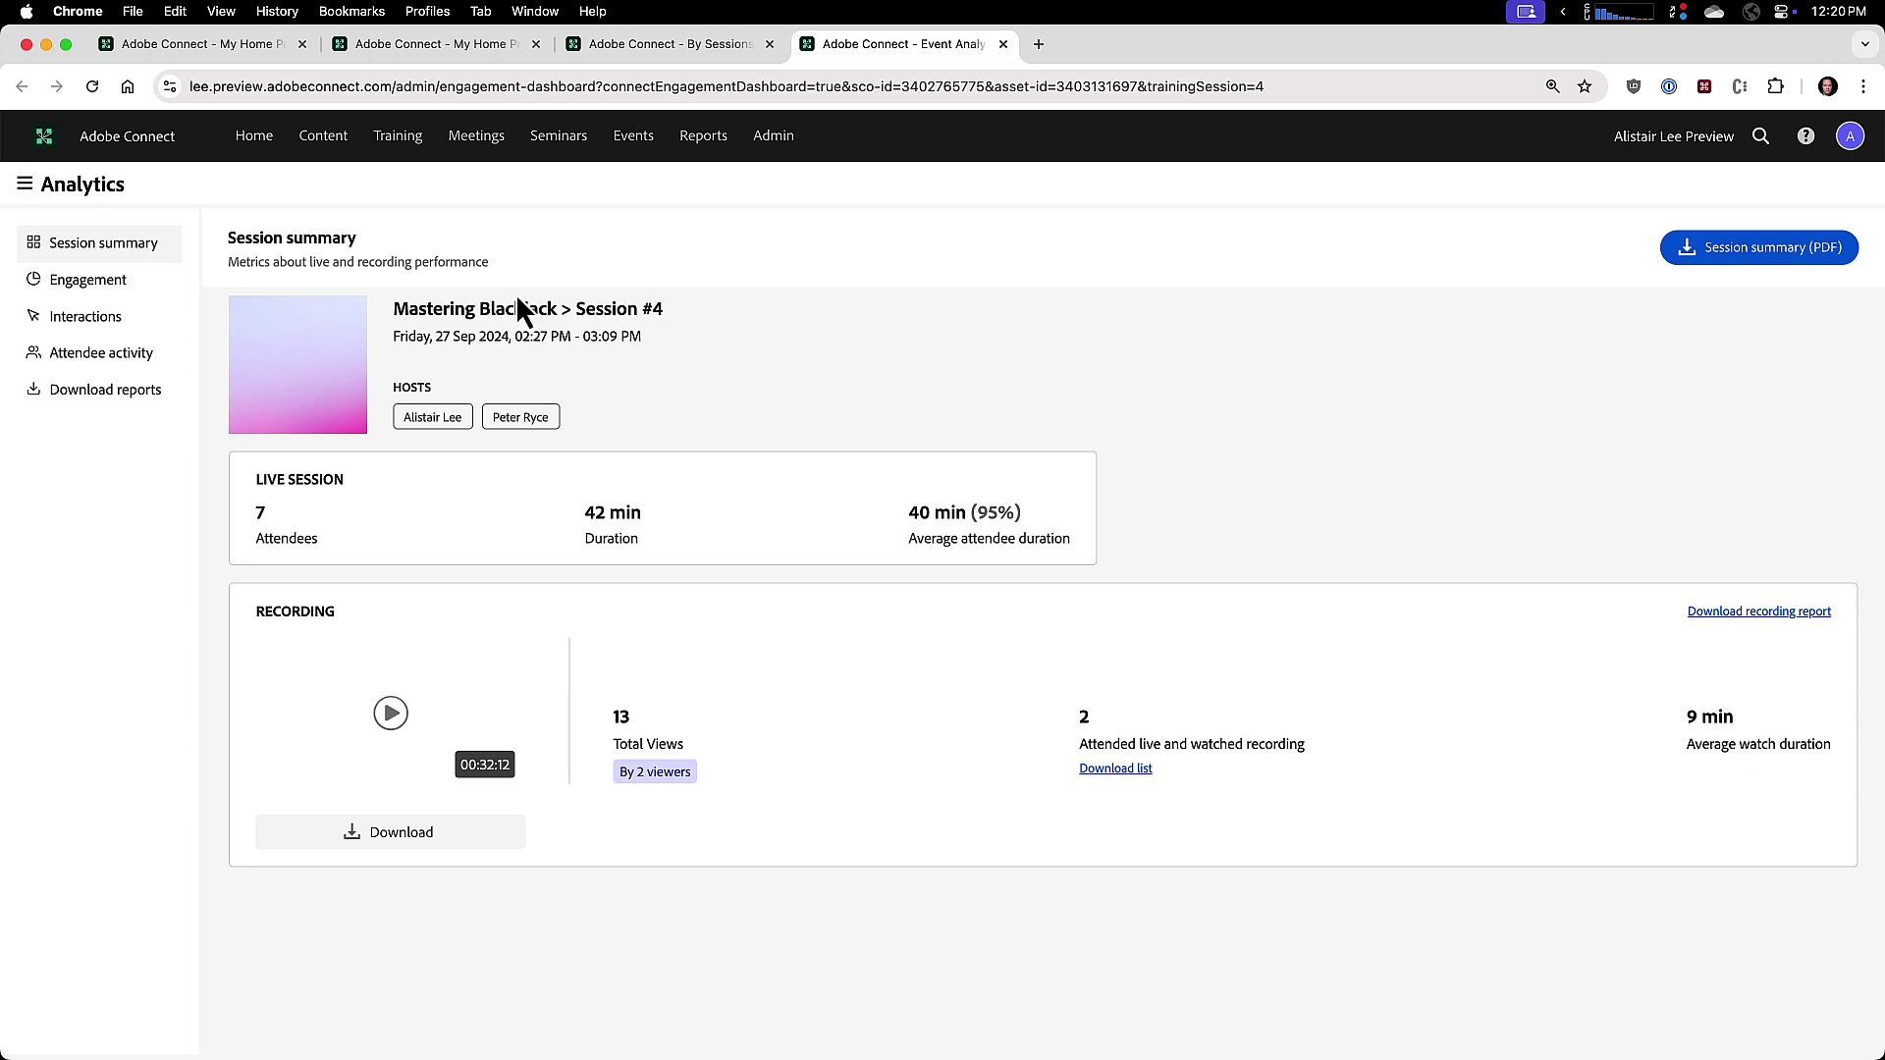
- Examine the session's engagement levels, engagement and attendance over time, room layouts and attendee interaction summary
{"action": "left_click", "coordinate": [141, 301]}
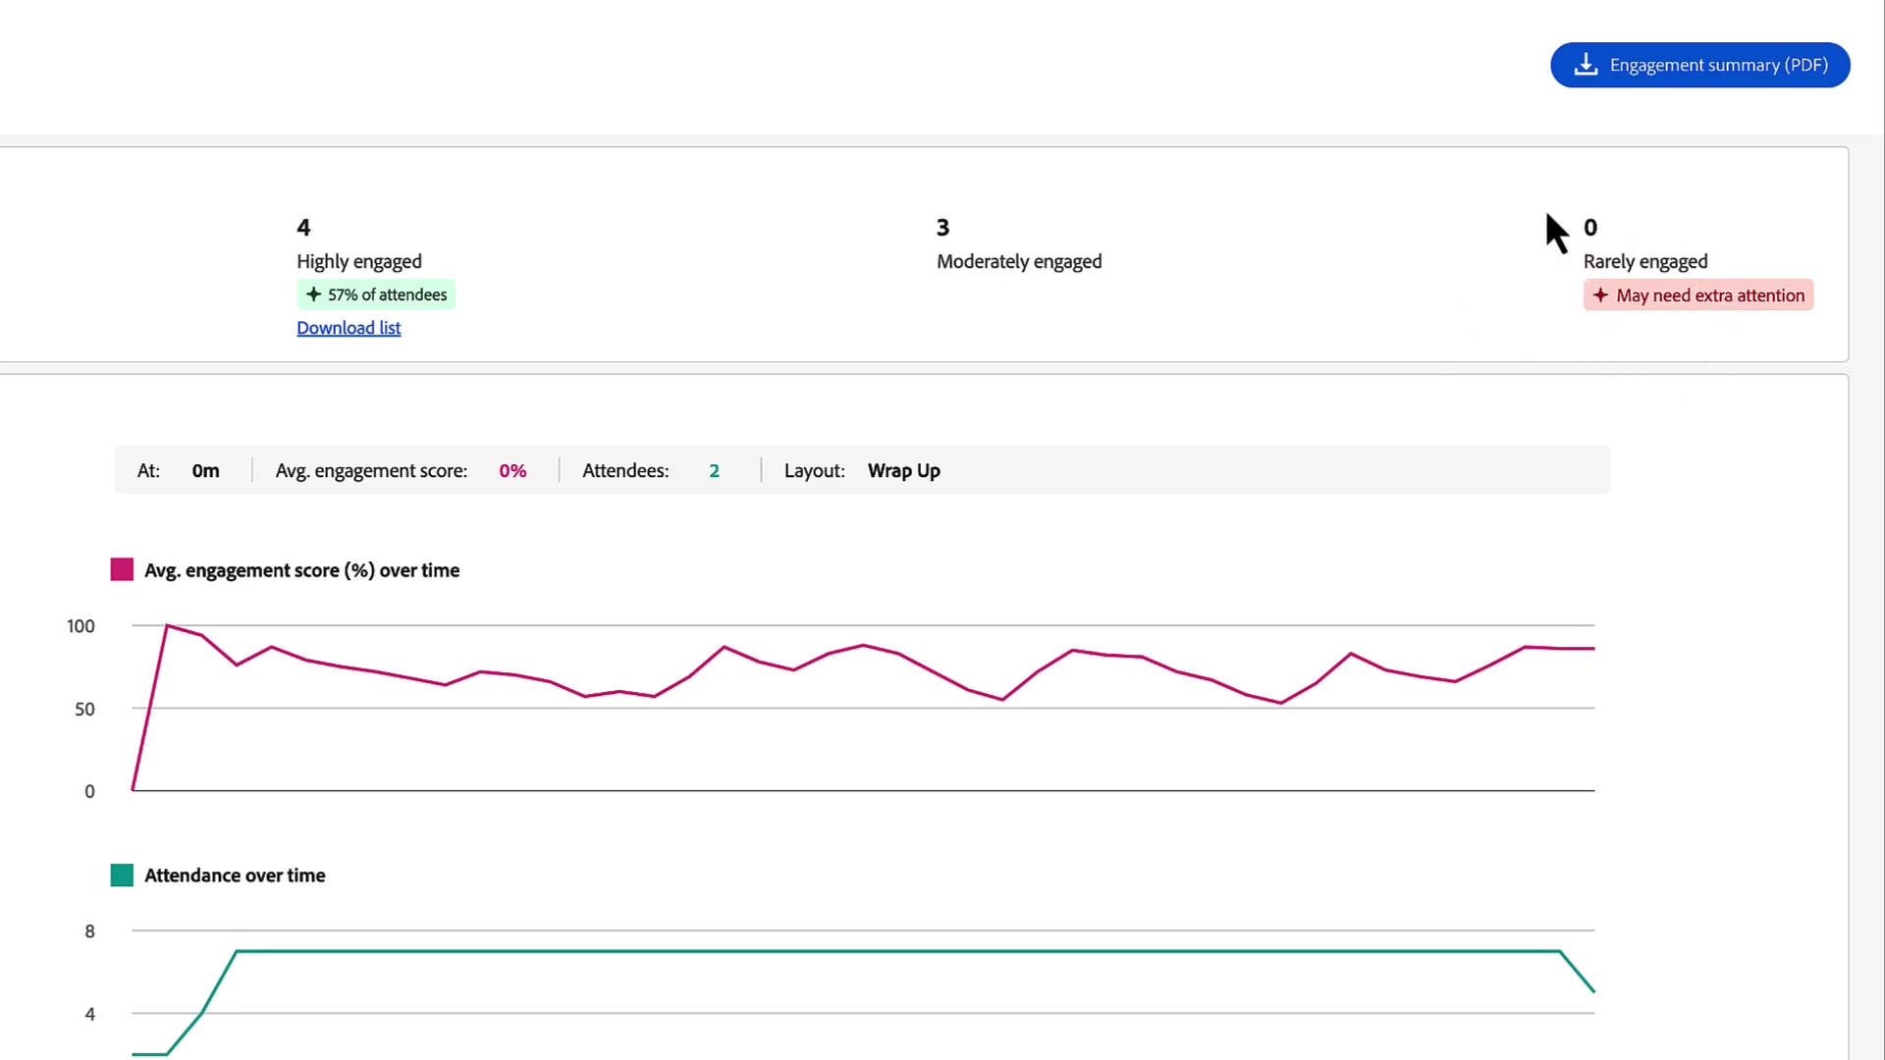
{"action": "scroll", "coordinate": [1482, 286], "scroll_direction": "down", "scroll_amount": 2}
{"action": "scroll", "coordinate": [1672, 257], "scroll_direction": "down", "scroll_amount": 1}
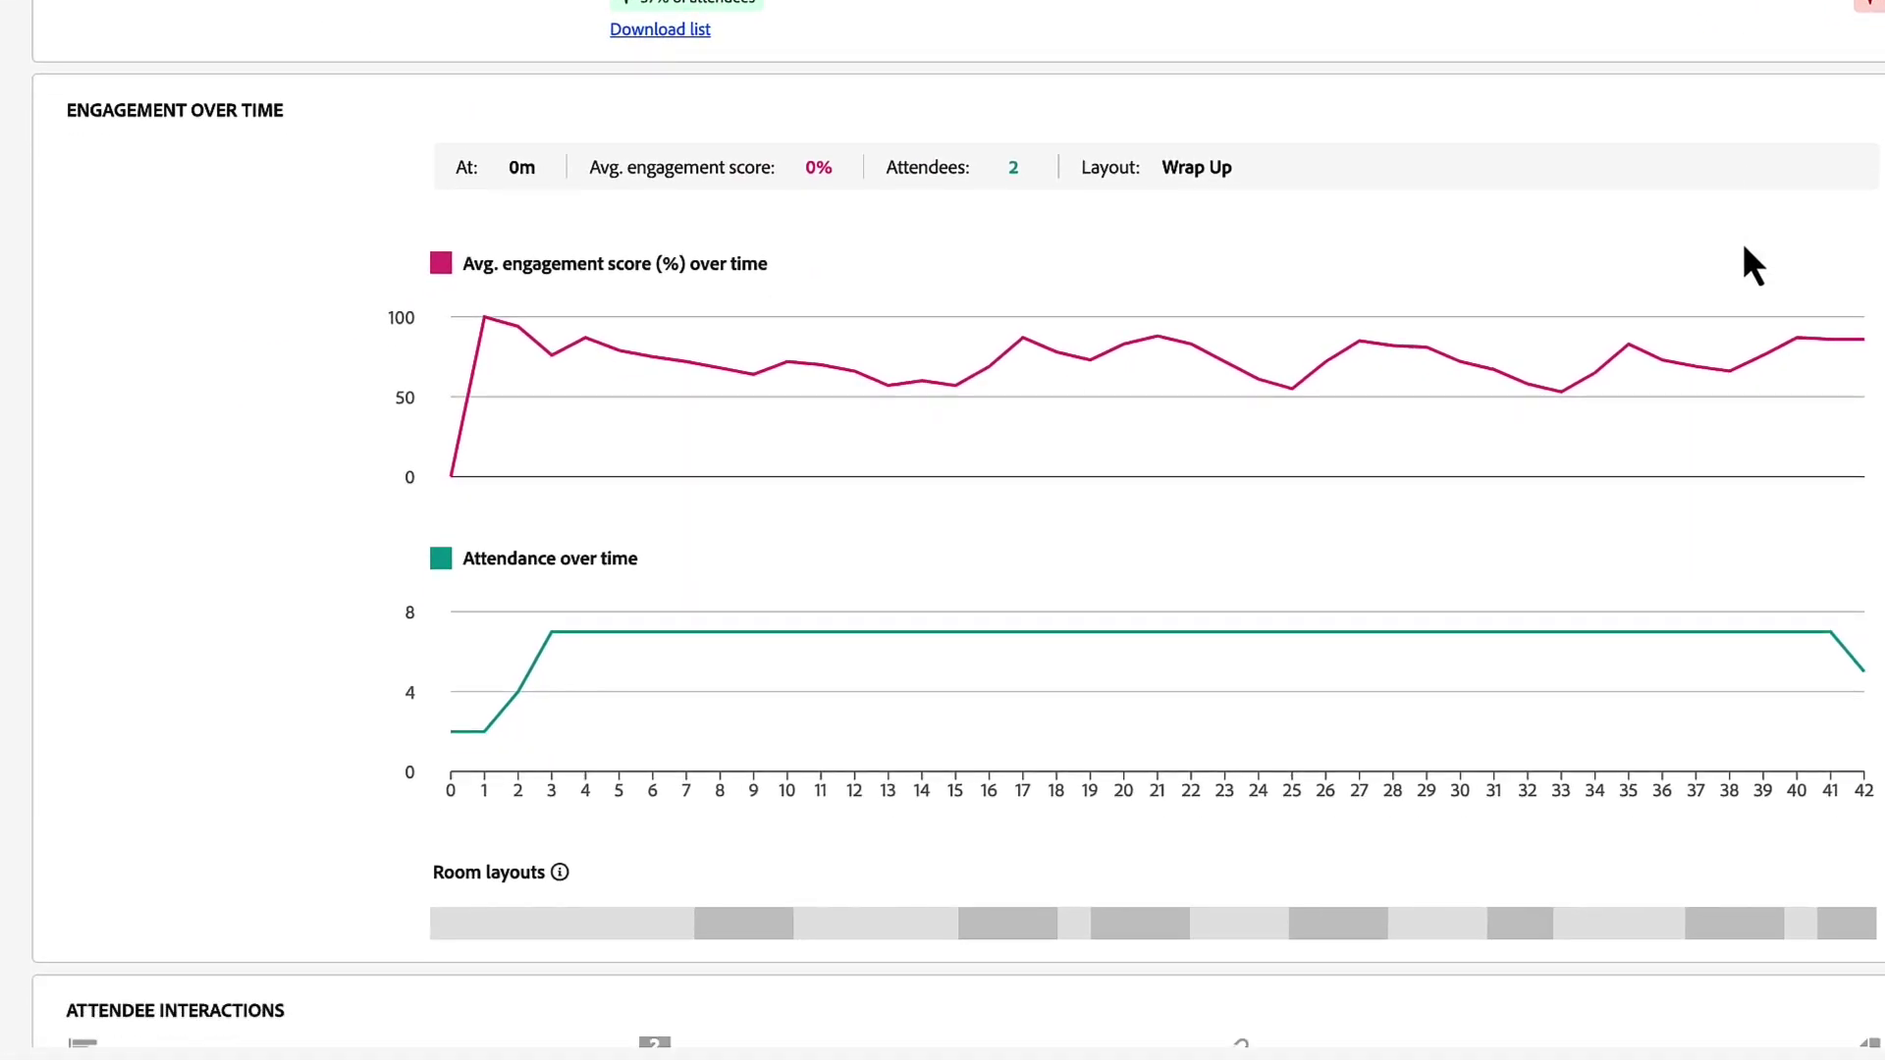
{"action": "scroll", "coordinate": [1726, 257], "scroll_direction": "down", "scroll_amount": 1}
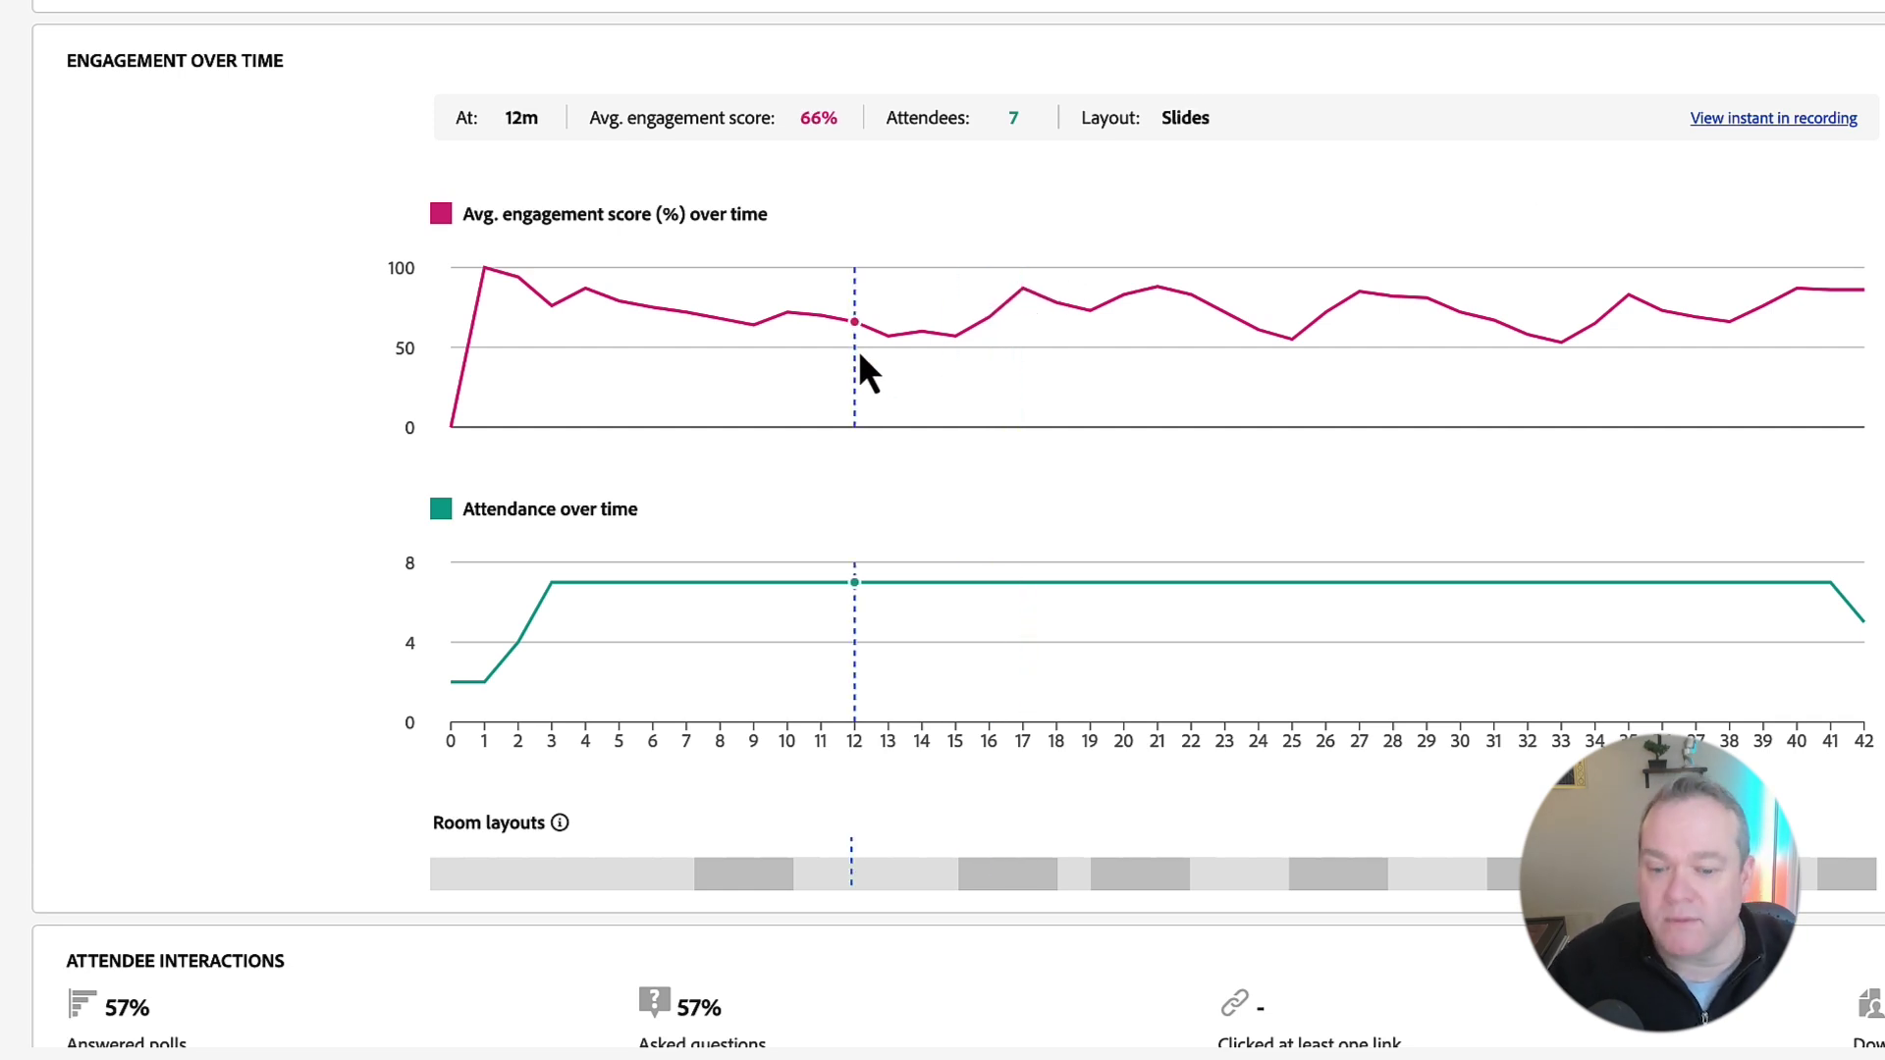
{"action": "scroll", "coordinate": [825, 378], "scroll_direction": "down", "scroll_amount": 1}
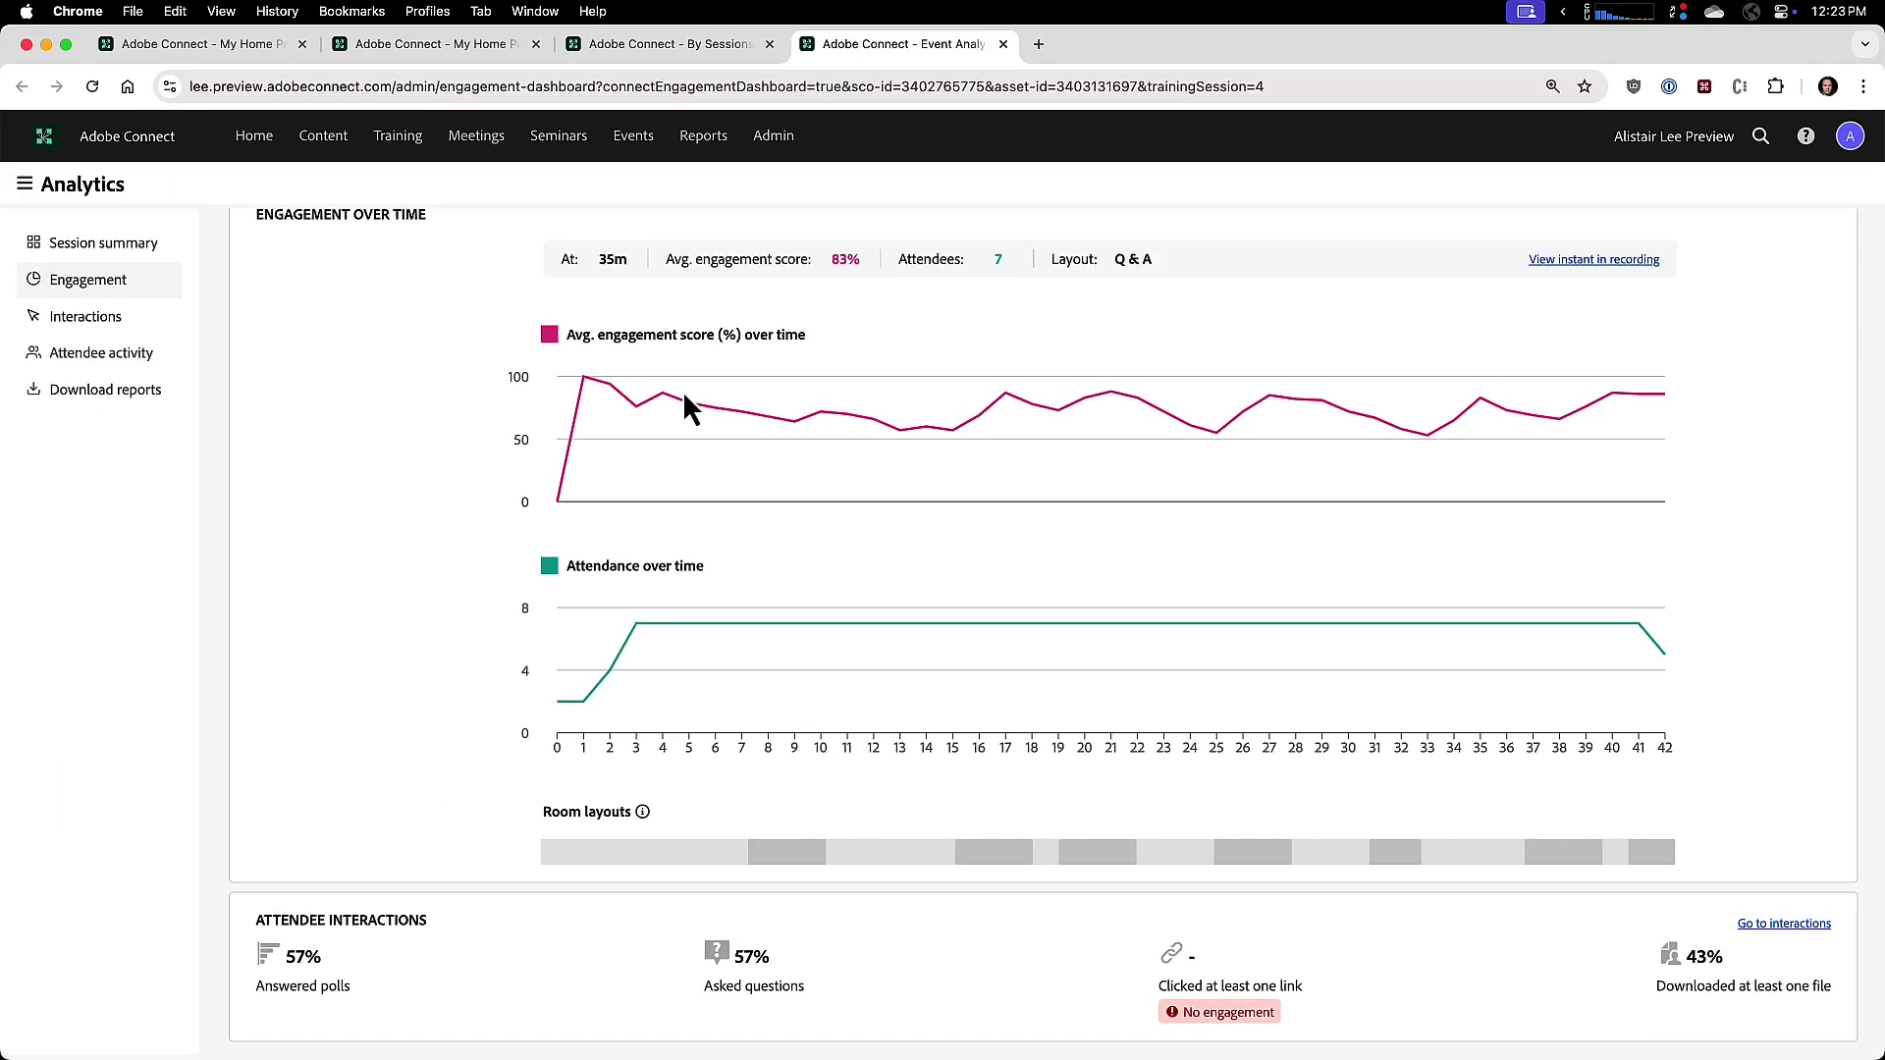
- View the session's poll interactions and the full response list for "What is the hardest part of mastering blackjack?", then close the list
{"action": "left_click", "coordinate": [88, 324]}
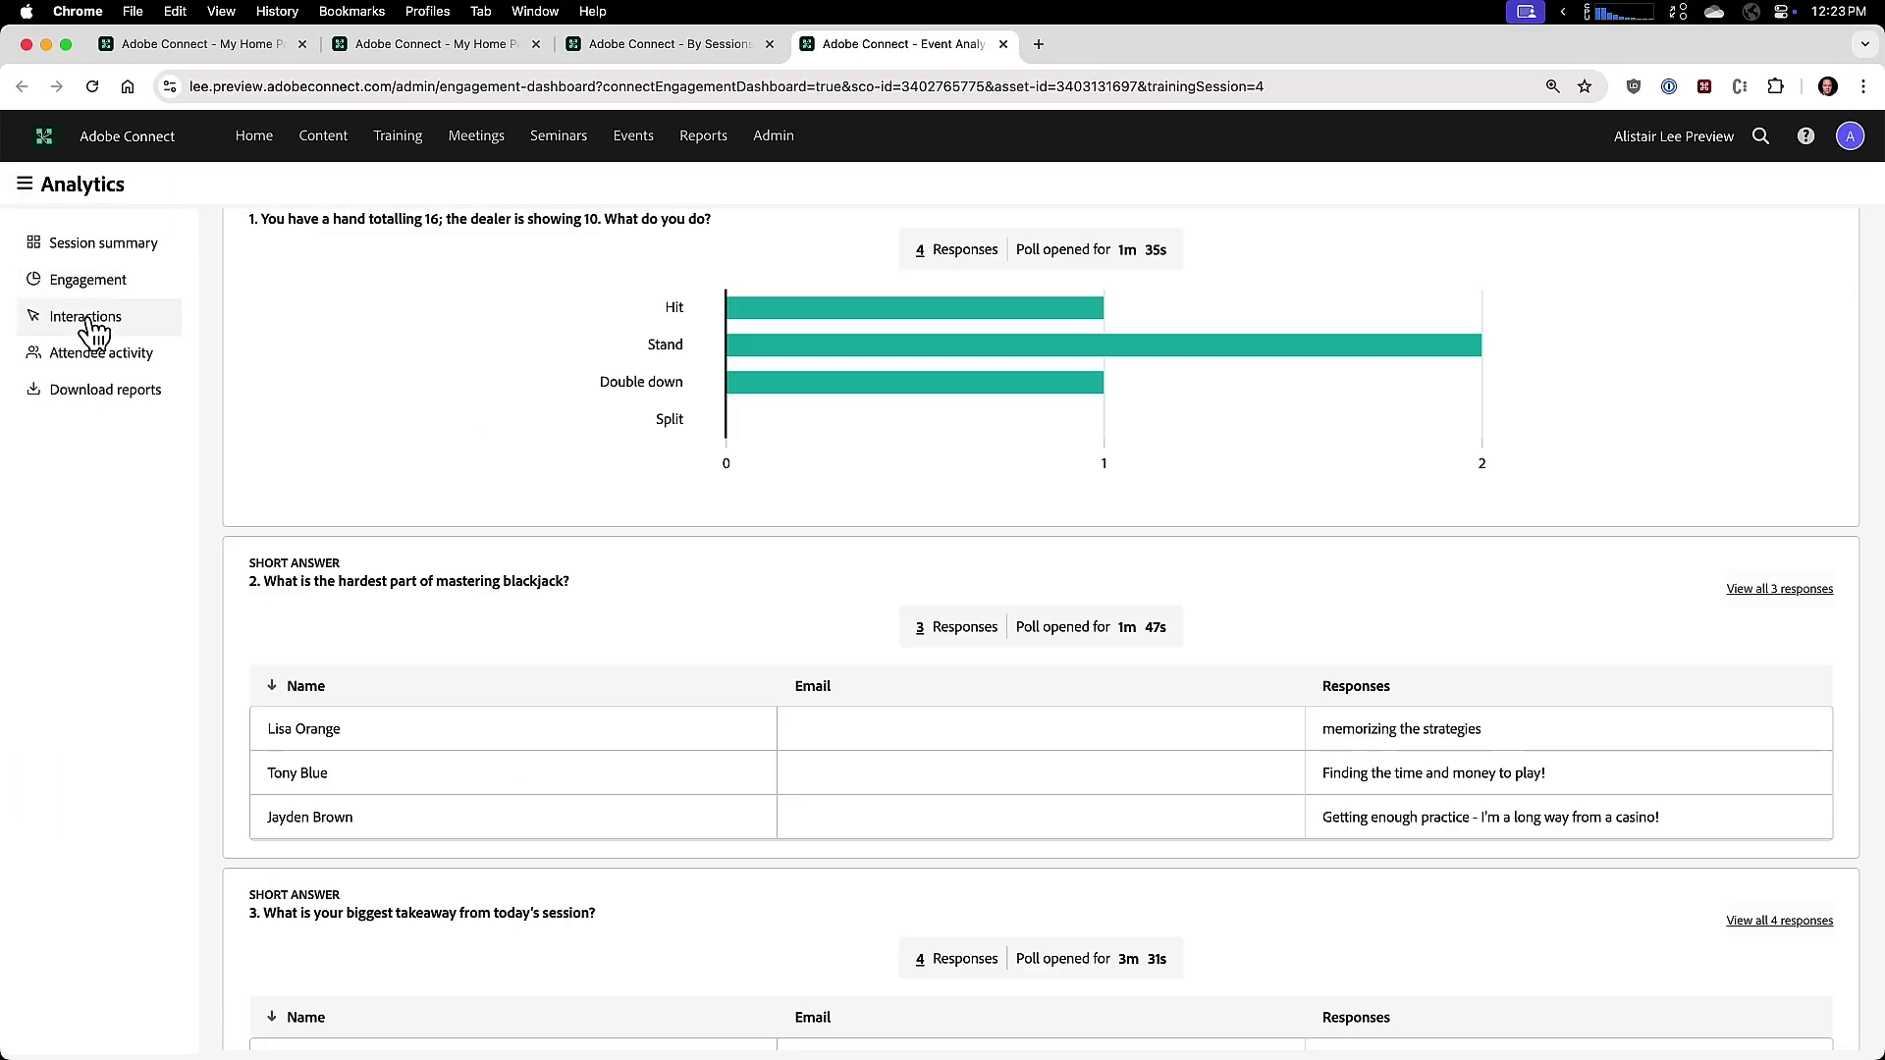
{"action": "scroll", "coordinate": [374, 442], "scroll_direction": "up", "scroll_amount": 2}
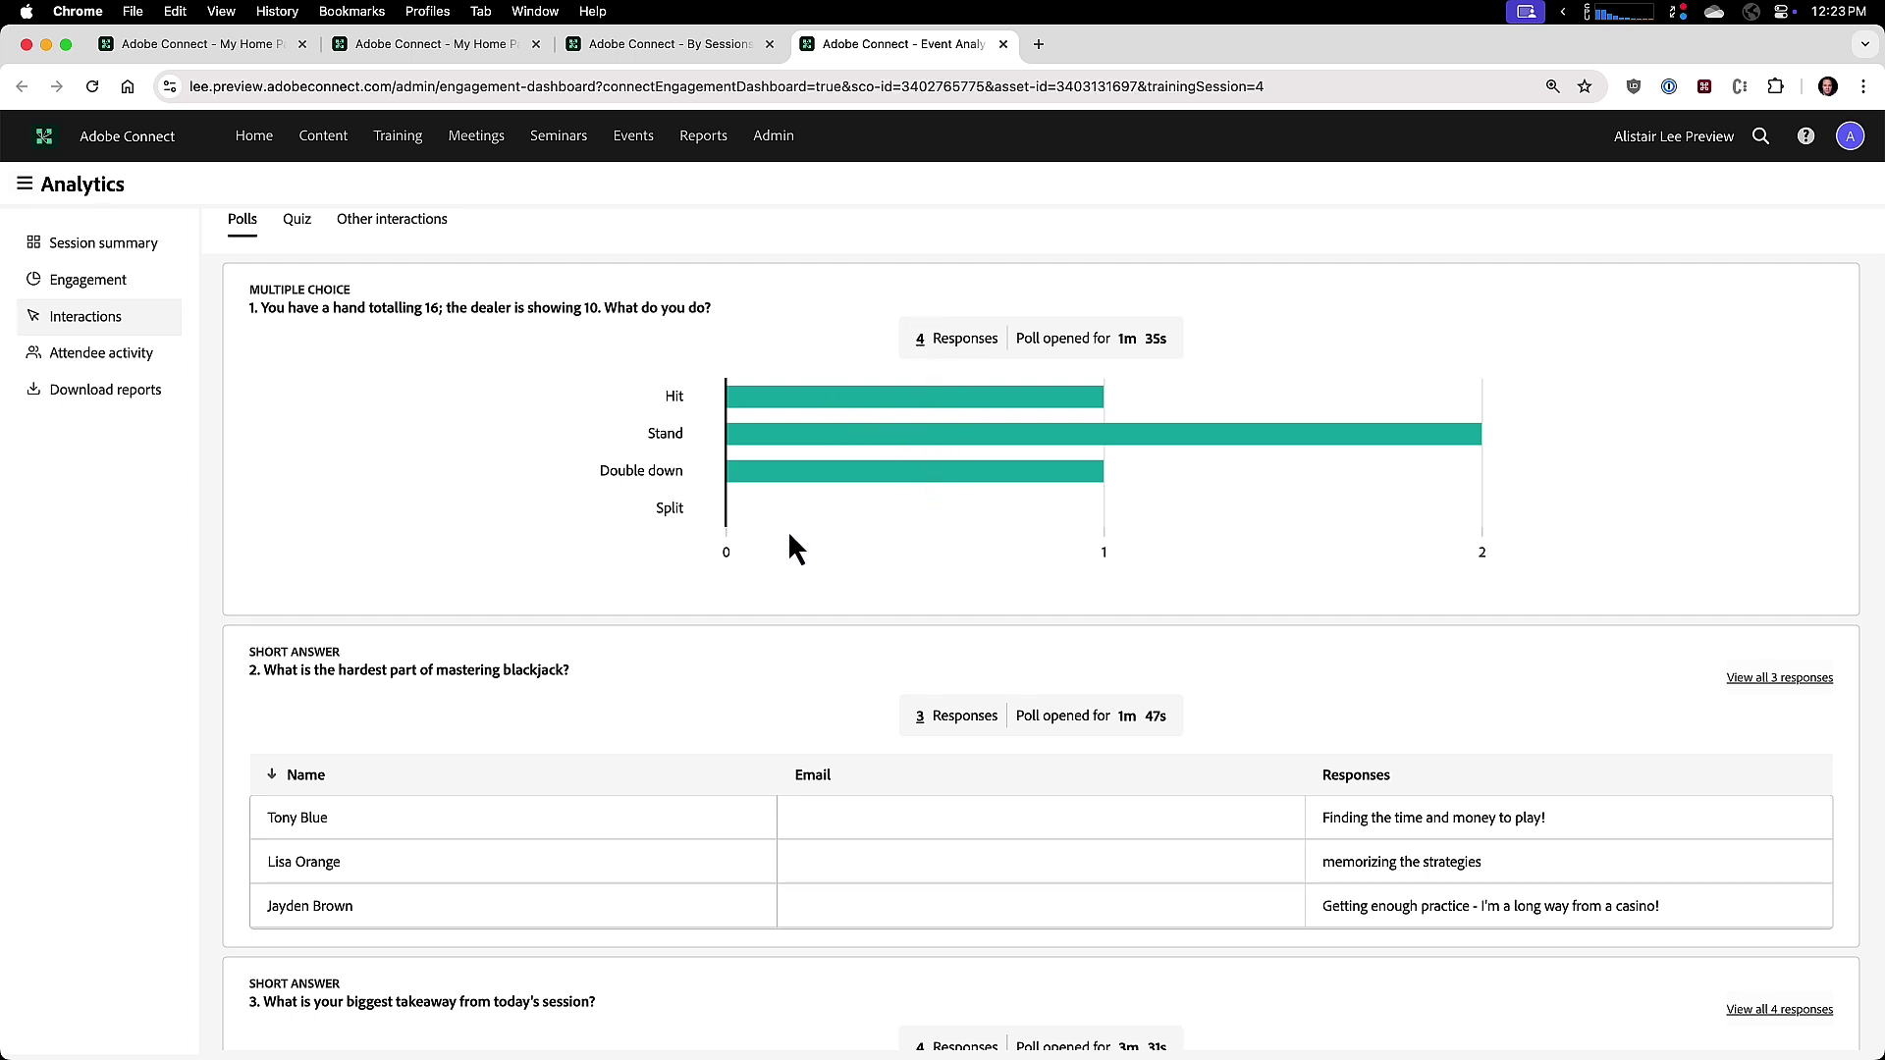
{"action": "scroll", "coordinate": [788, 530], "scroll_direction": "down", "scroll_amount": 5}
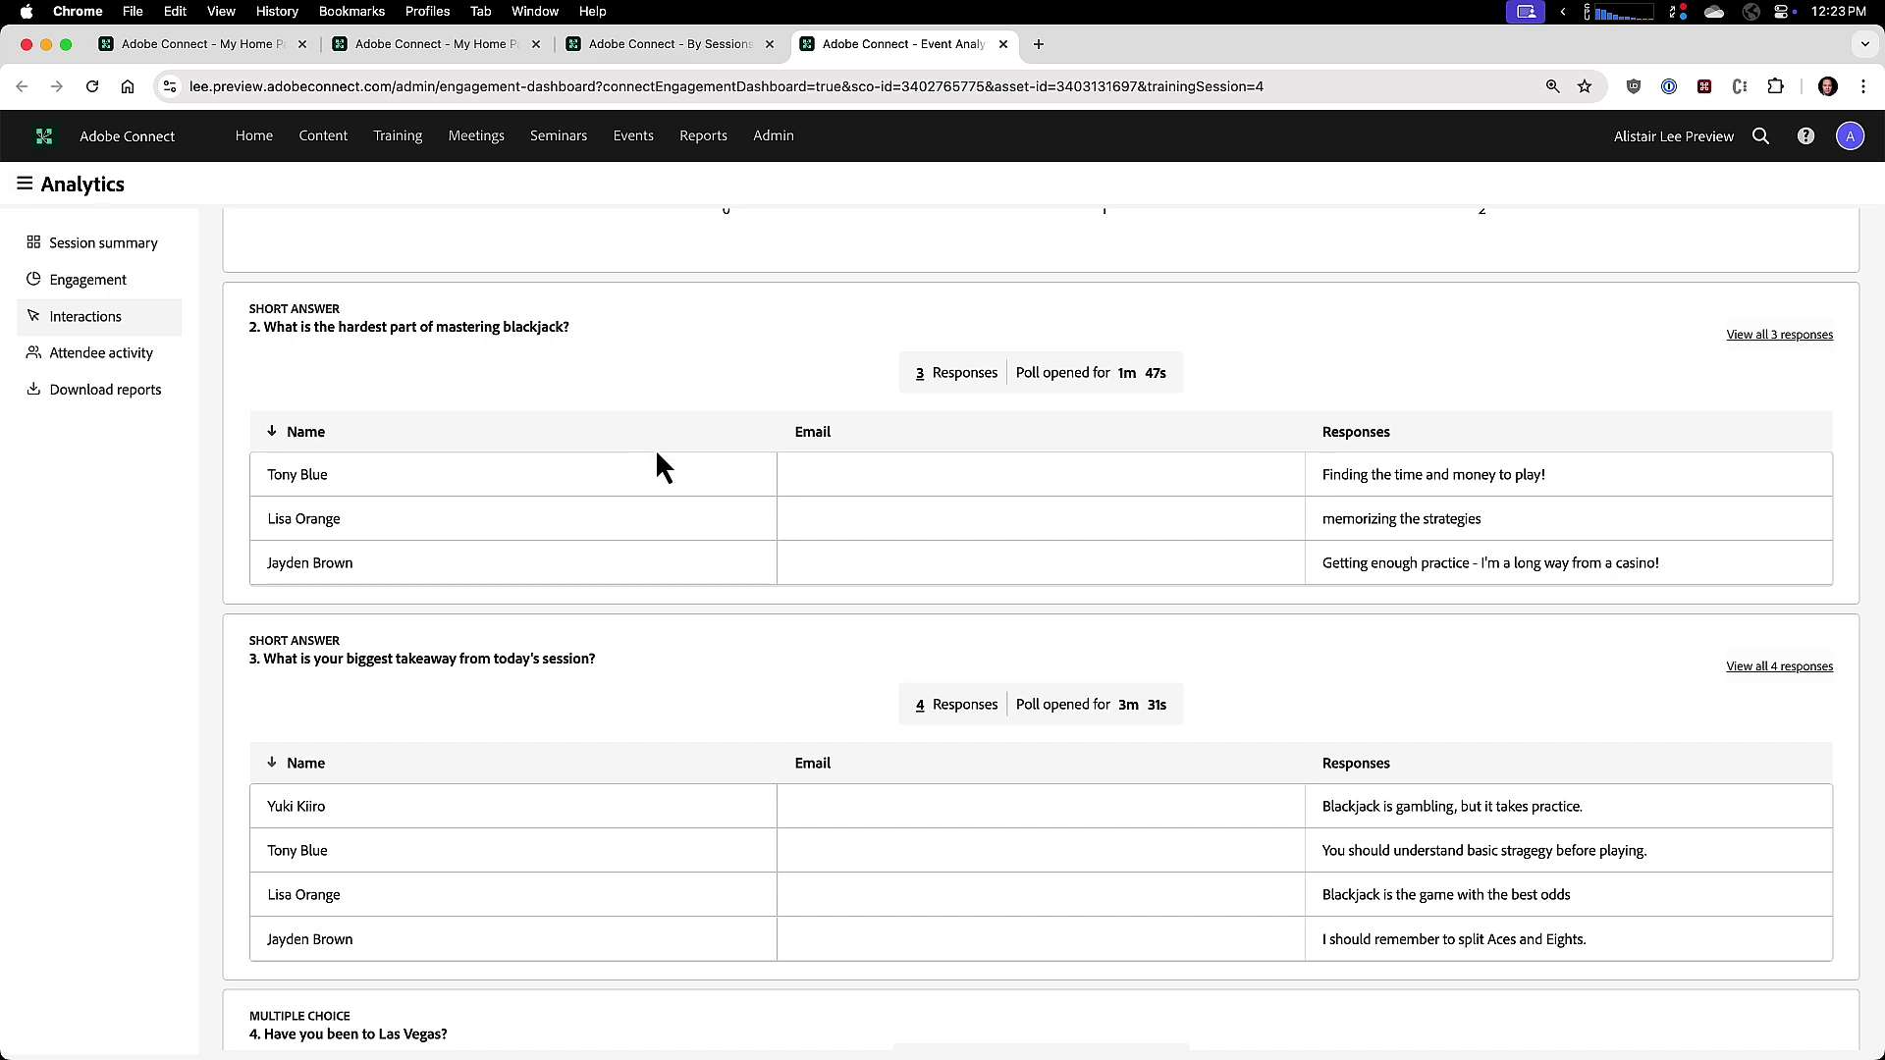
{"action": "left_click", "coordinate": [1785, 336]}
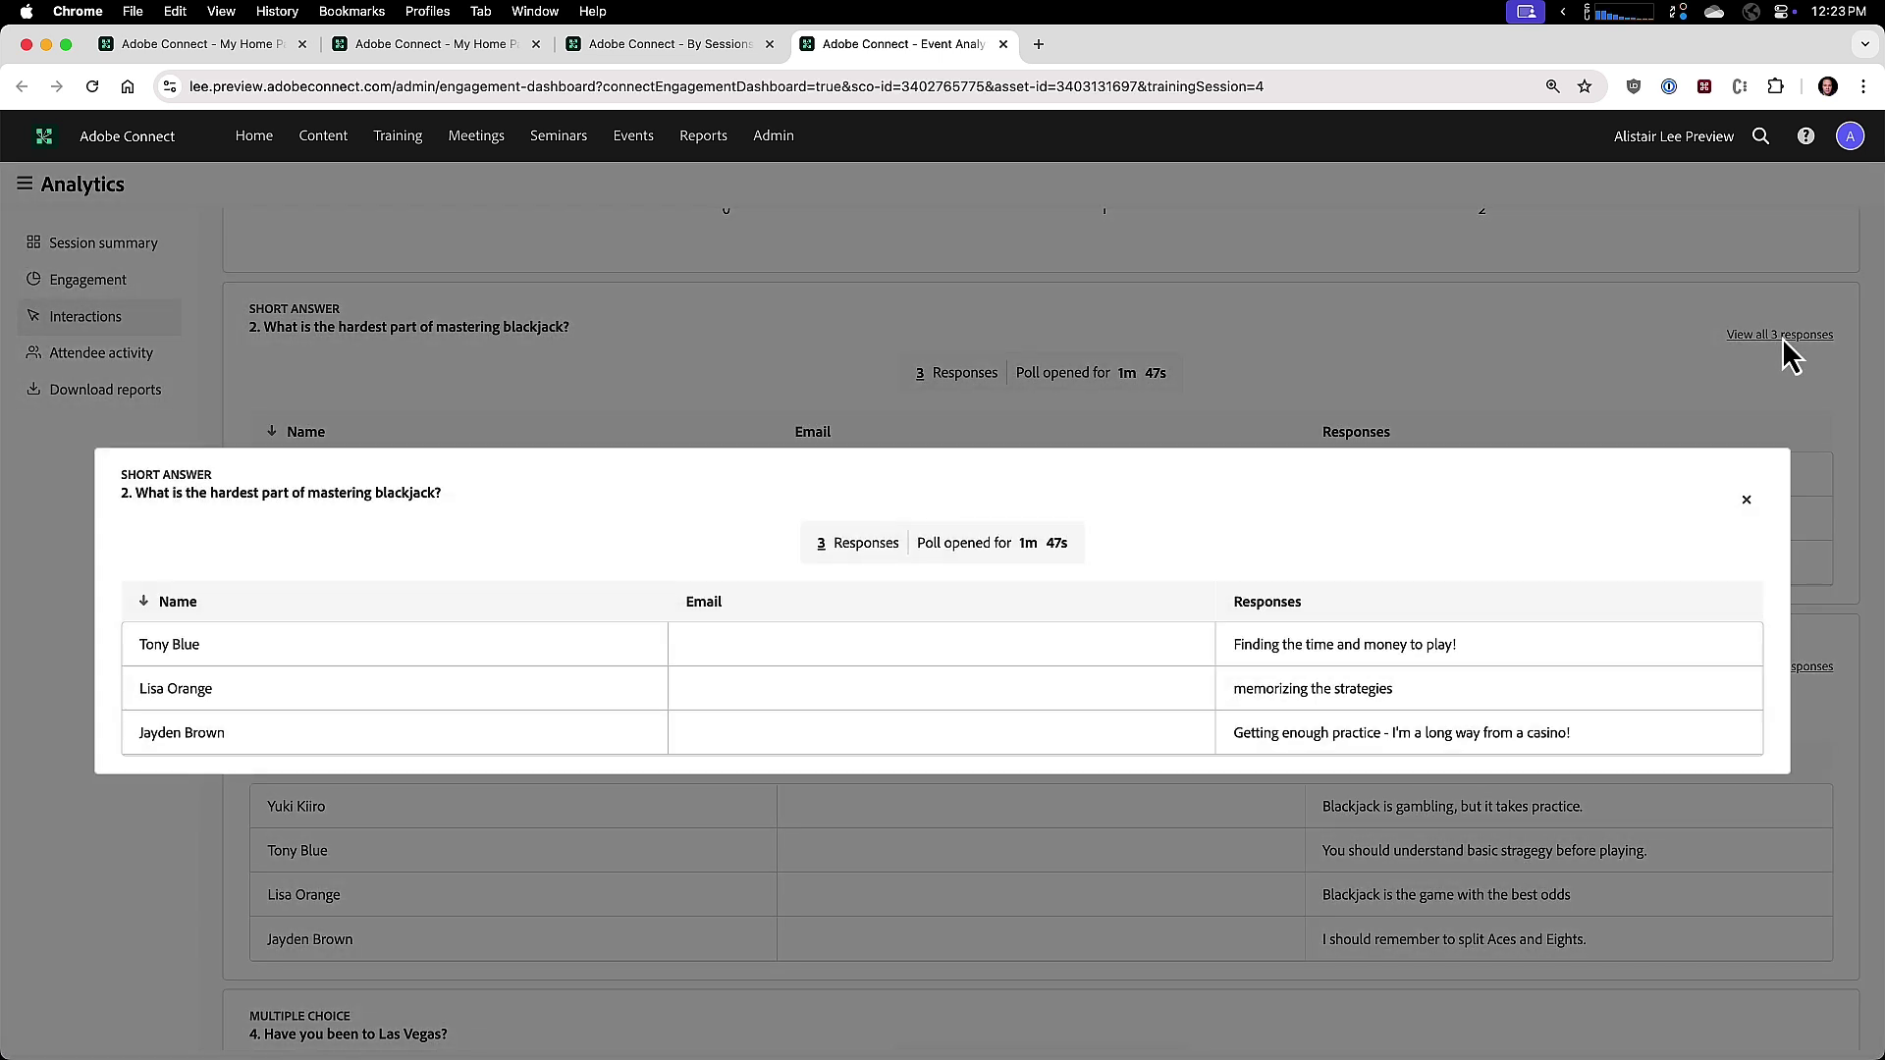
{"action": "left_click", "coordinate": [1747, 500]}
- Review the remaining poll results through question 6 and return to the beginning of the polls
{"action": "scroll", "coordinate": [1657, 562], "scroll_direction": "down", "scroll_amount": 5}
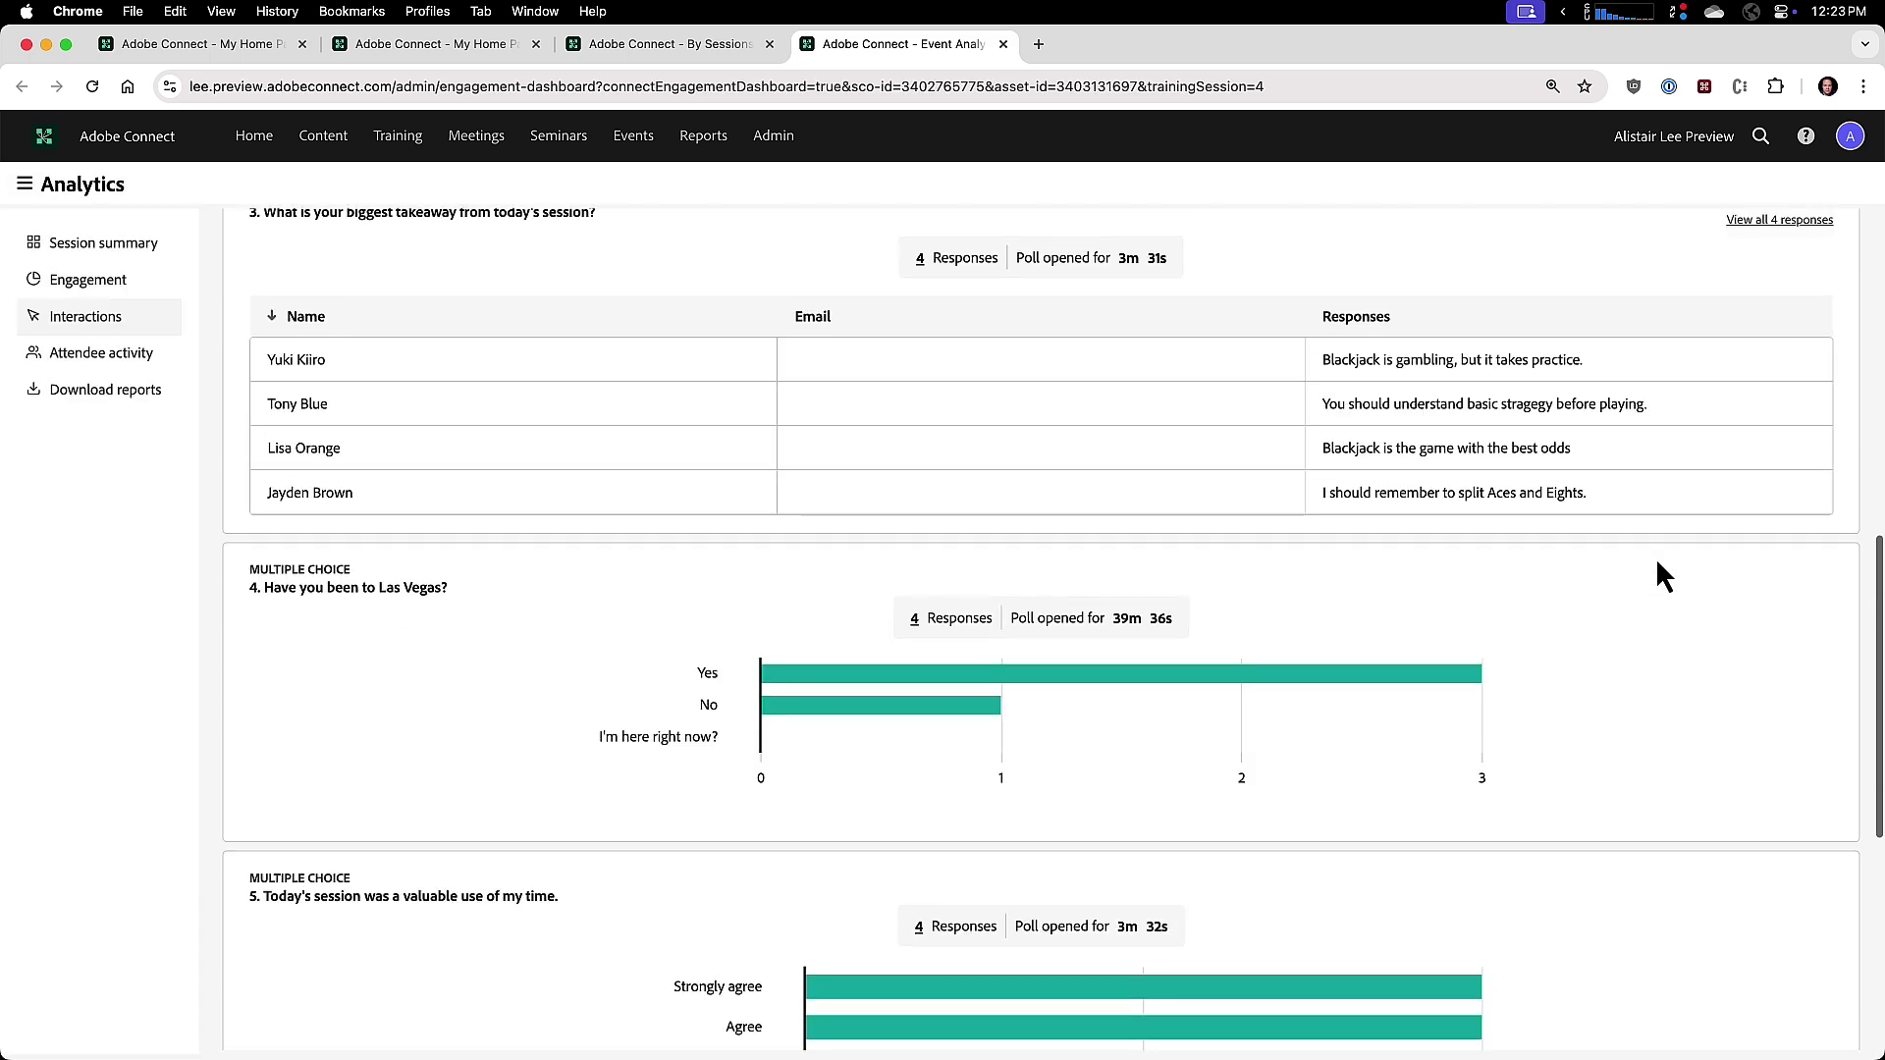
{"action": "scroll", "coordinate": [1658, 562], "scroll_direction": "down", "scroll_amount": 6}
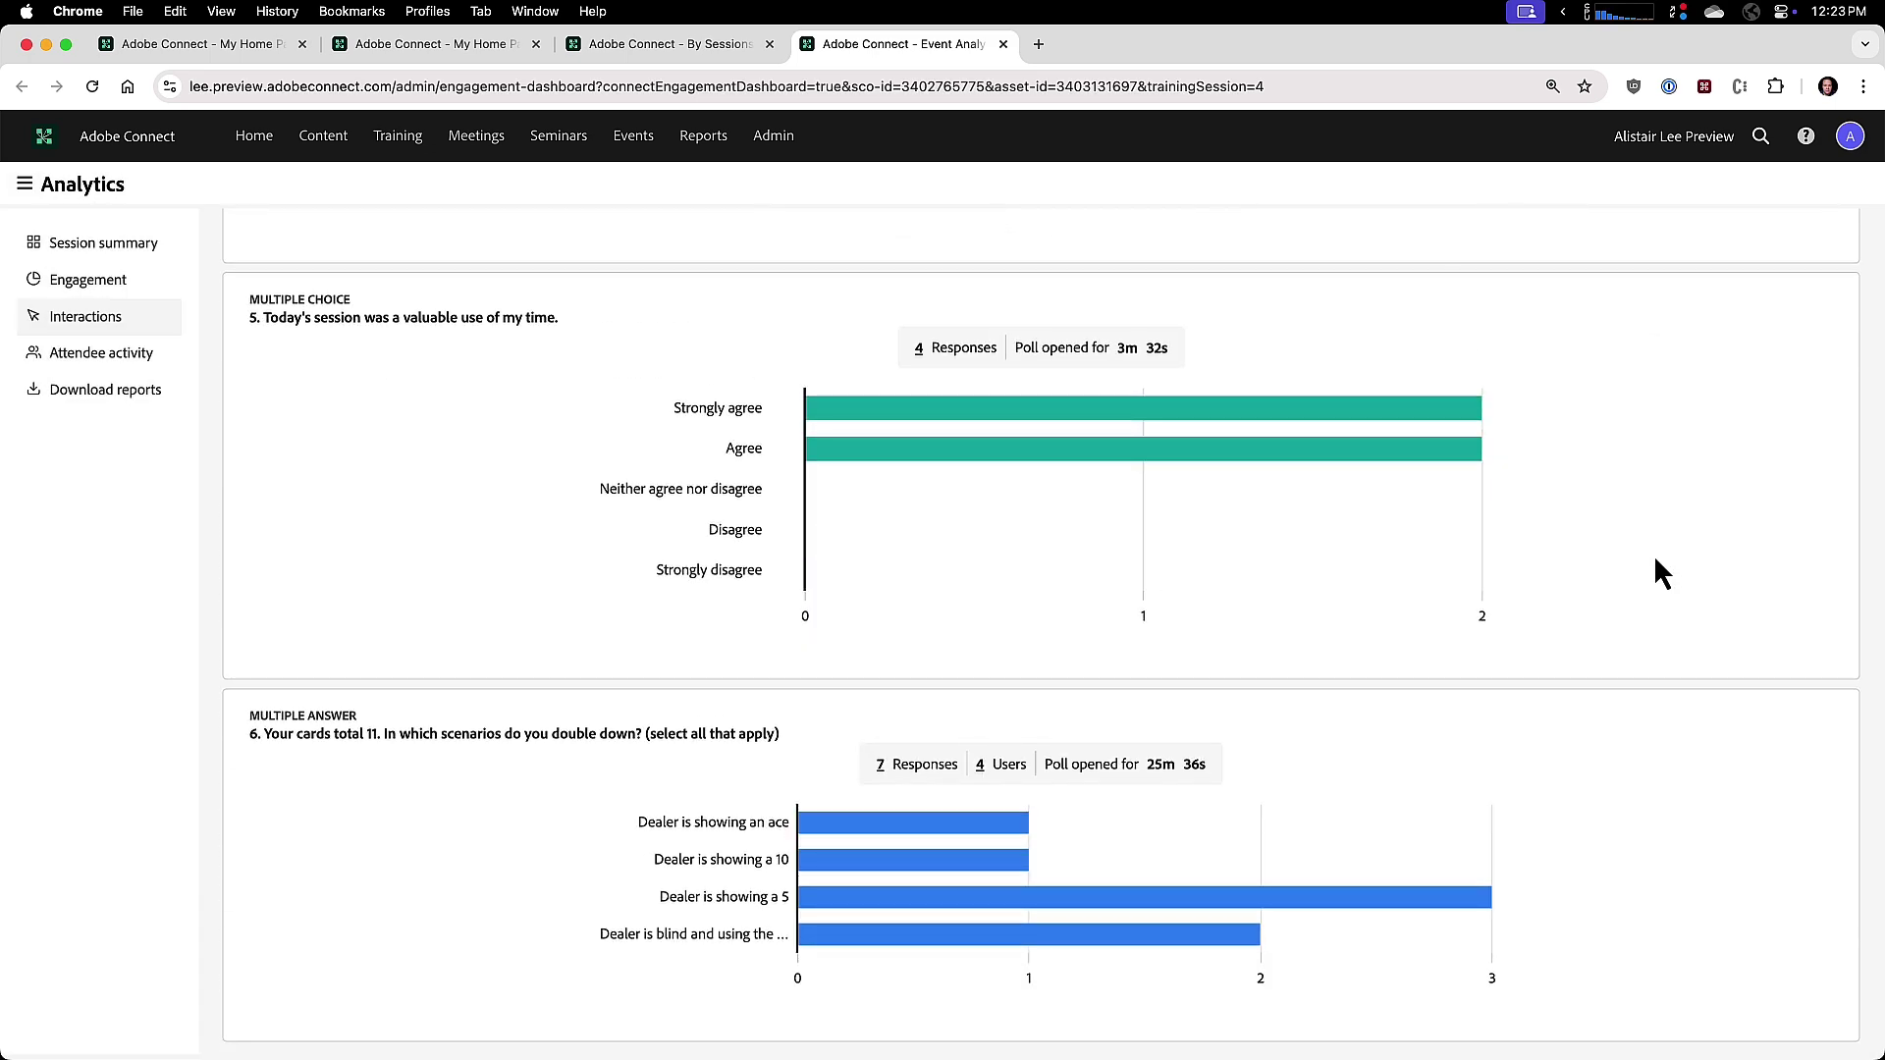
{"action": "scroll", "coordinate": [1452, 538], "scroll_direction": "up", "scroll_amount": 3}
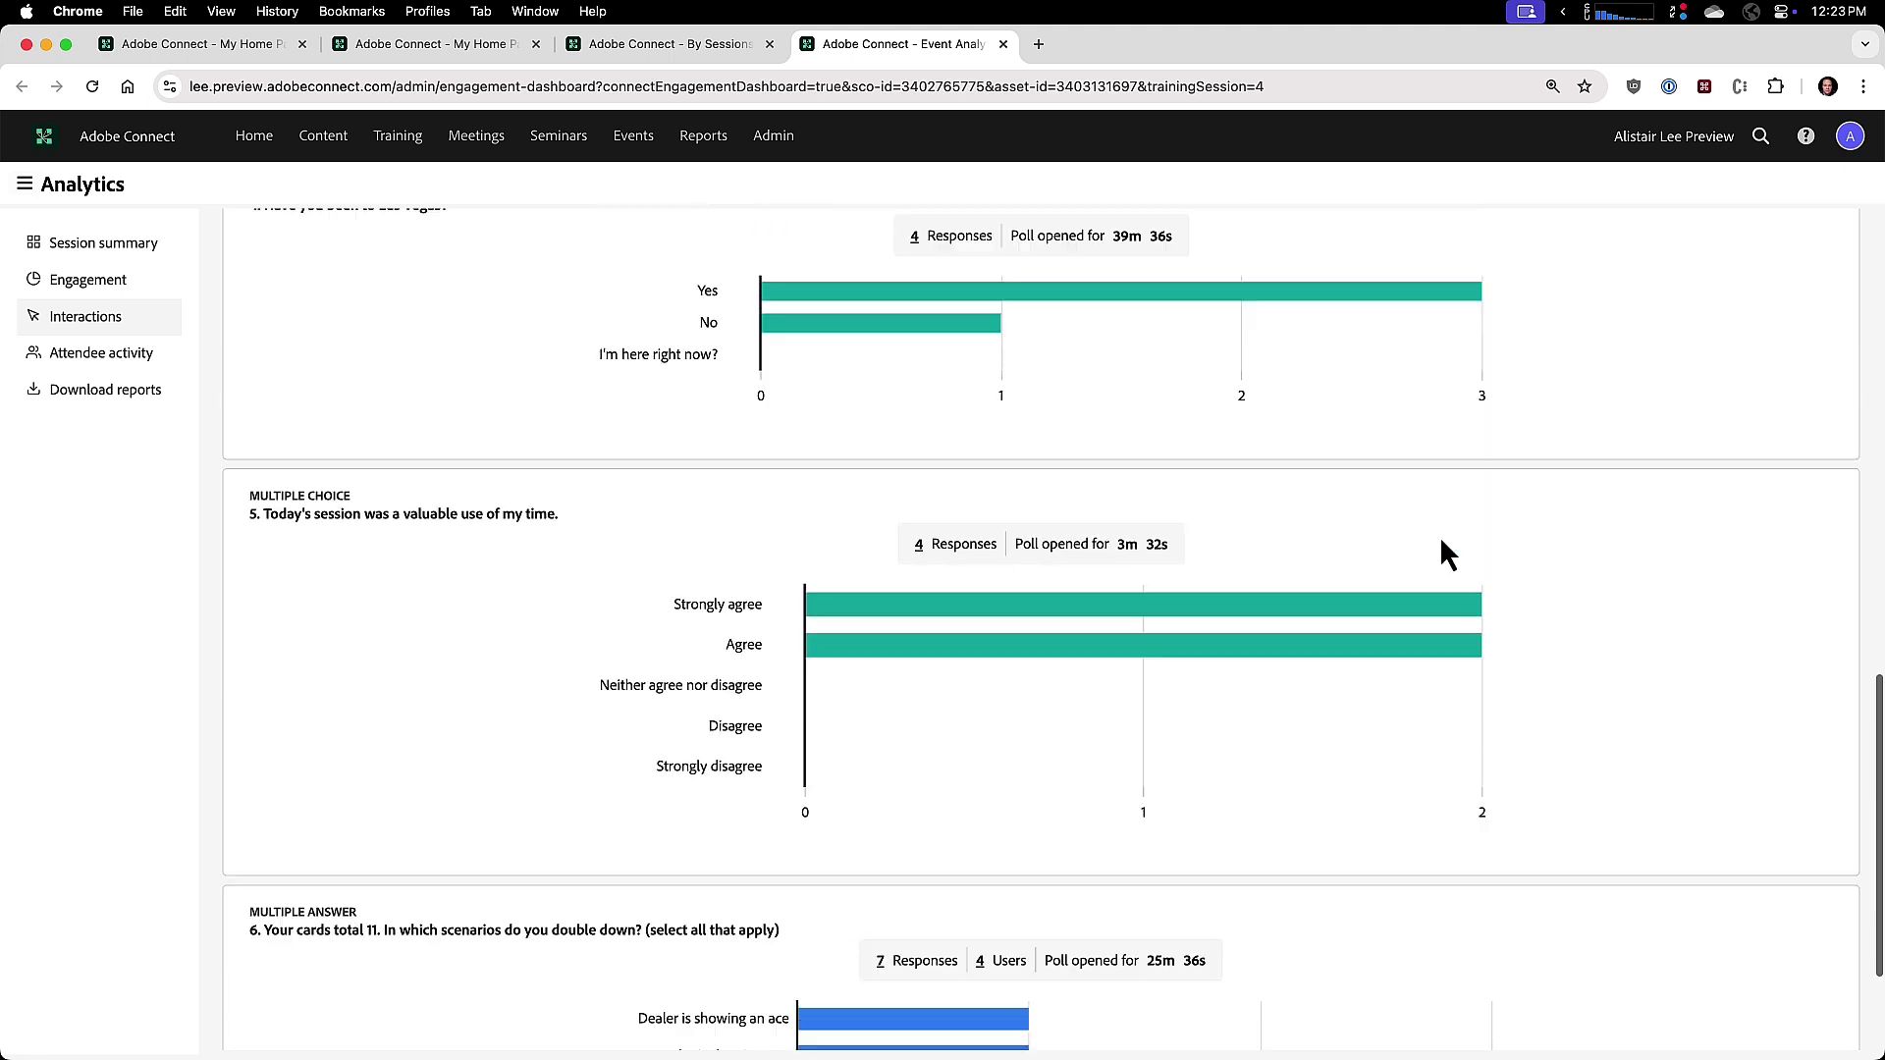
{"action": "scroll", "coordinate": [1440, 536], "scroll_direction": "up", "scroll_amount": 10}
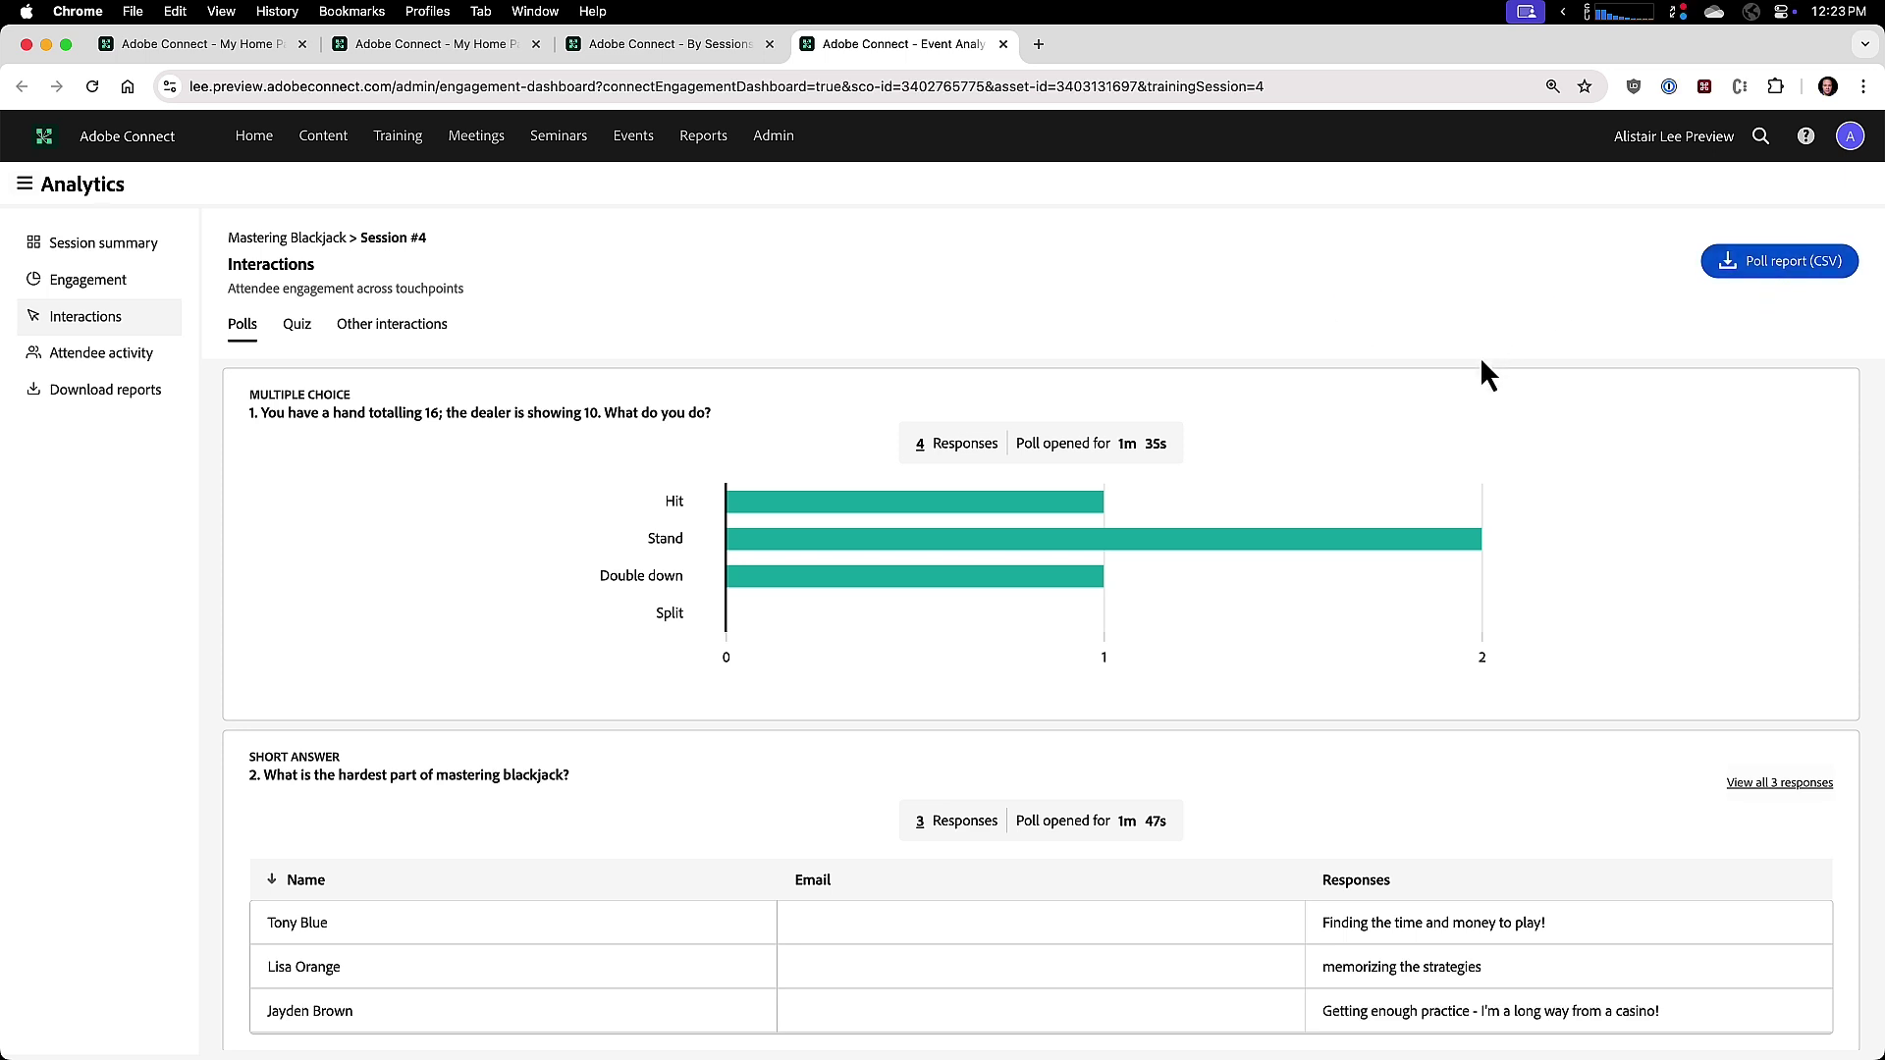
- Show the quiz results and look through the quiz's question list with its answer options
{"action": "left_click", "coordinate": [297, 327]}
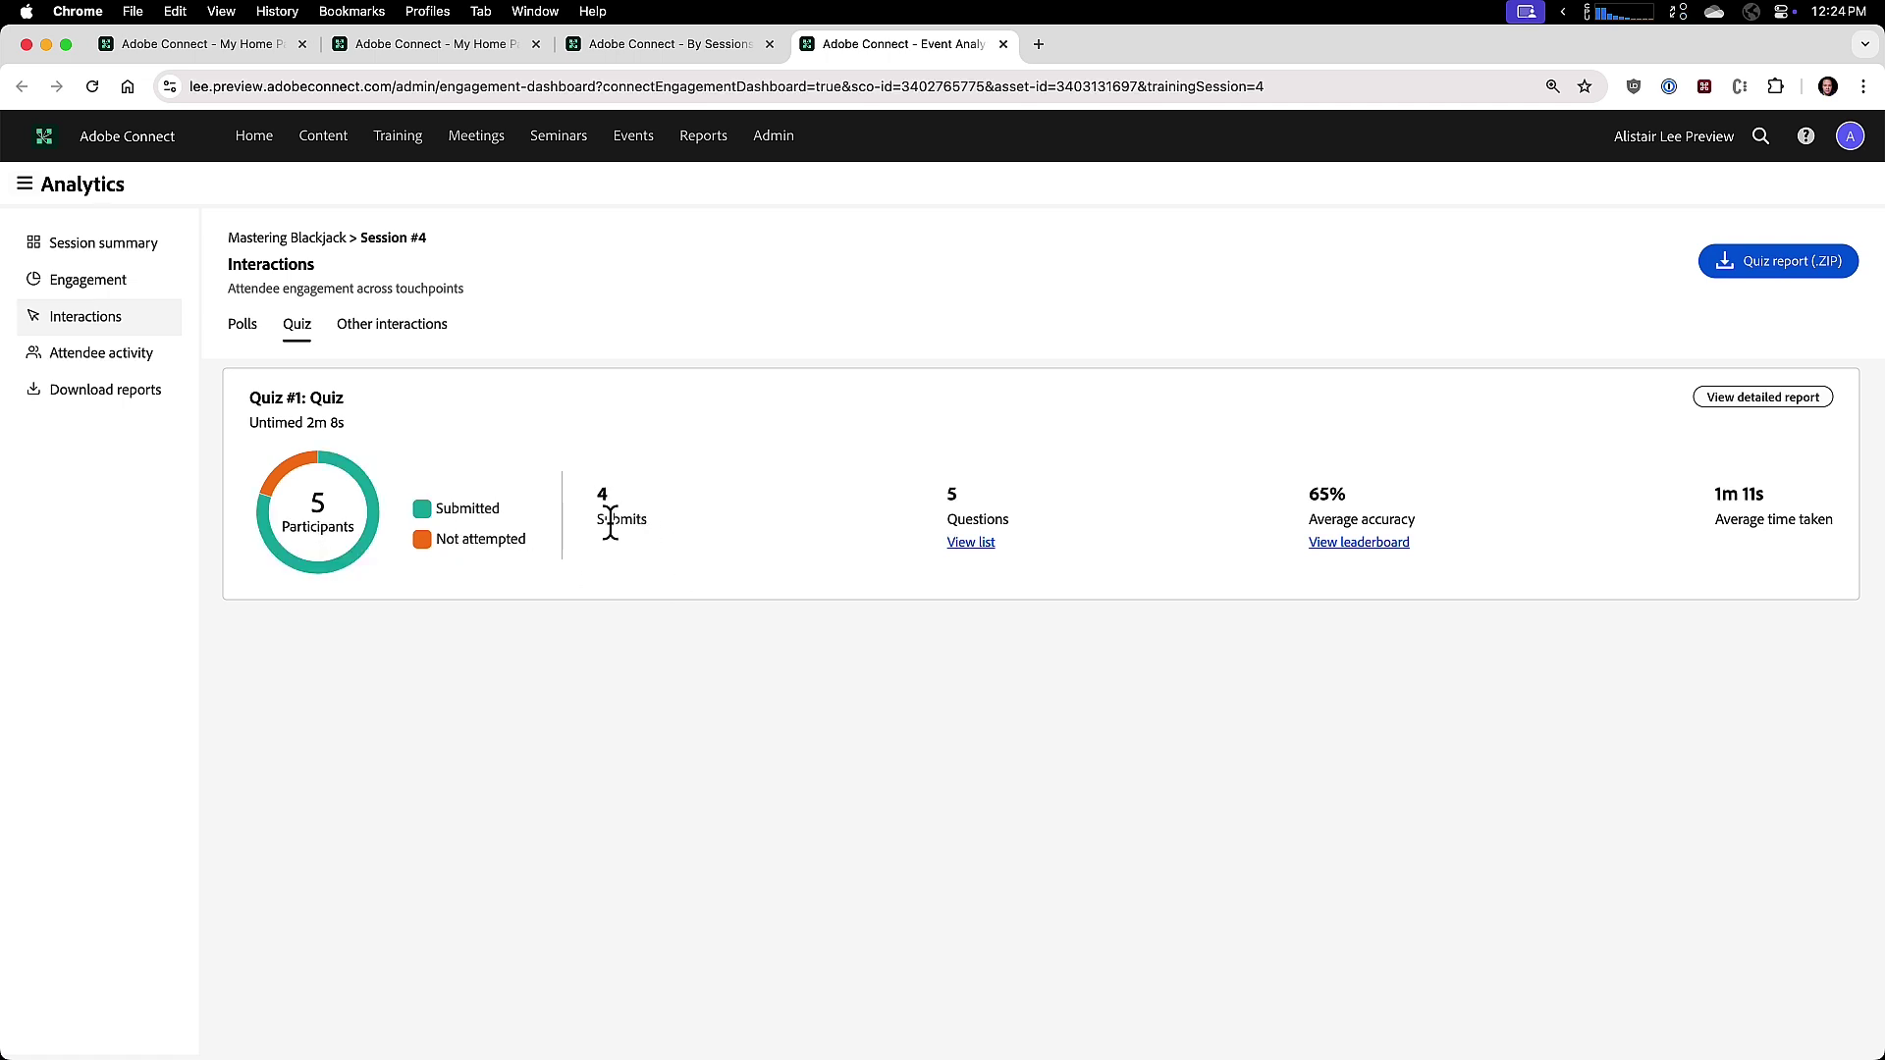
{"action": "left_click", "coordinate": [970, 545]}
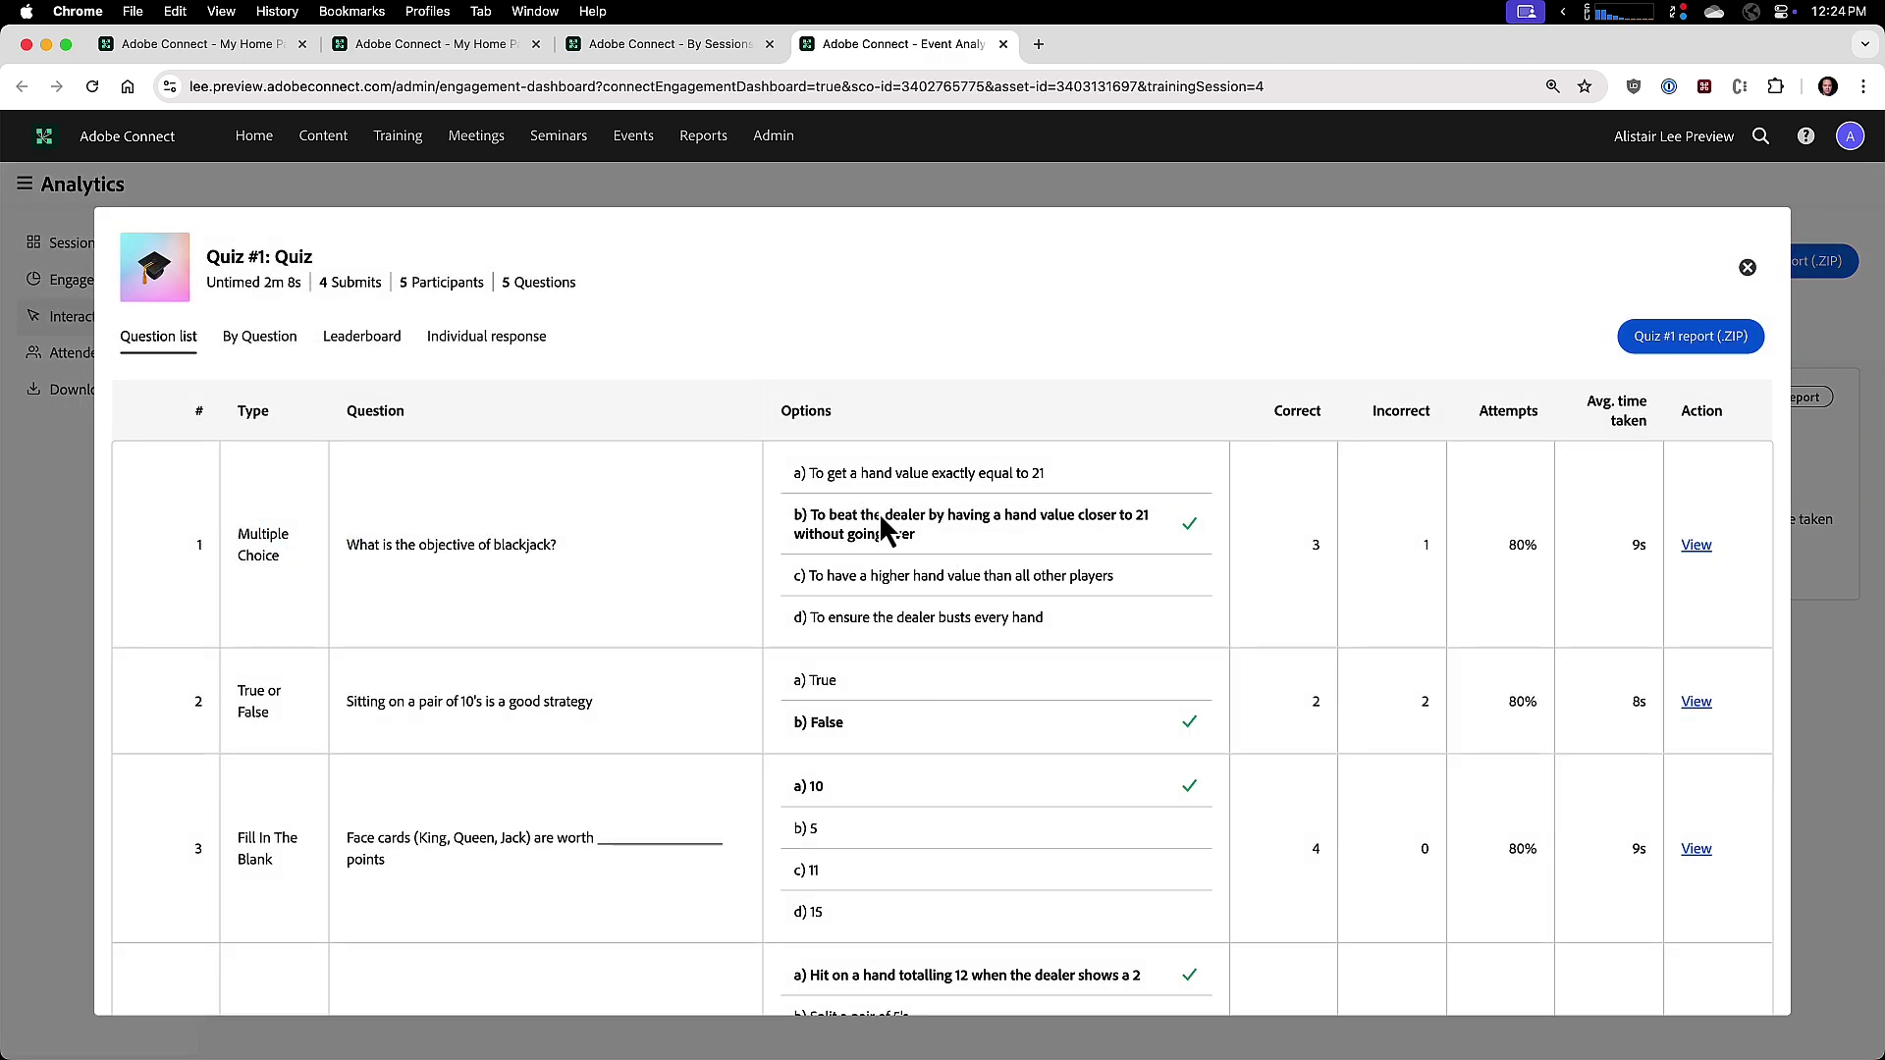
{"action": "scroll", "coordinate": [880, 521], "scroll_direction": "down", "scroll_amount": 5}
{"action": "scroll", "coordinate": [880, 520], "scroll_direction": "up", "scroll_amount": 5}
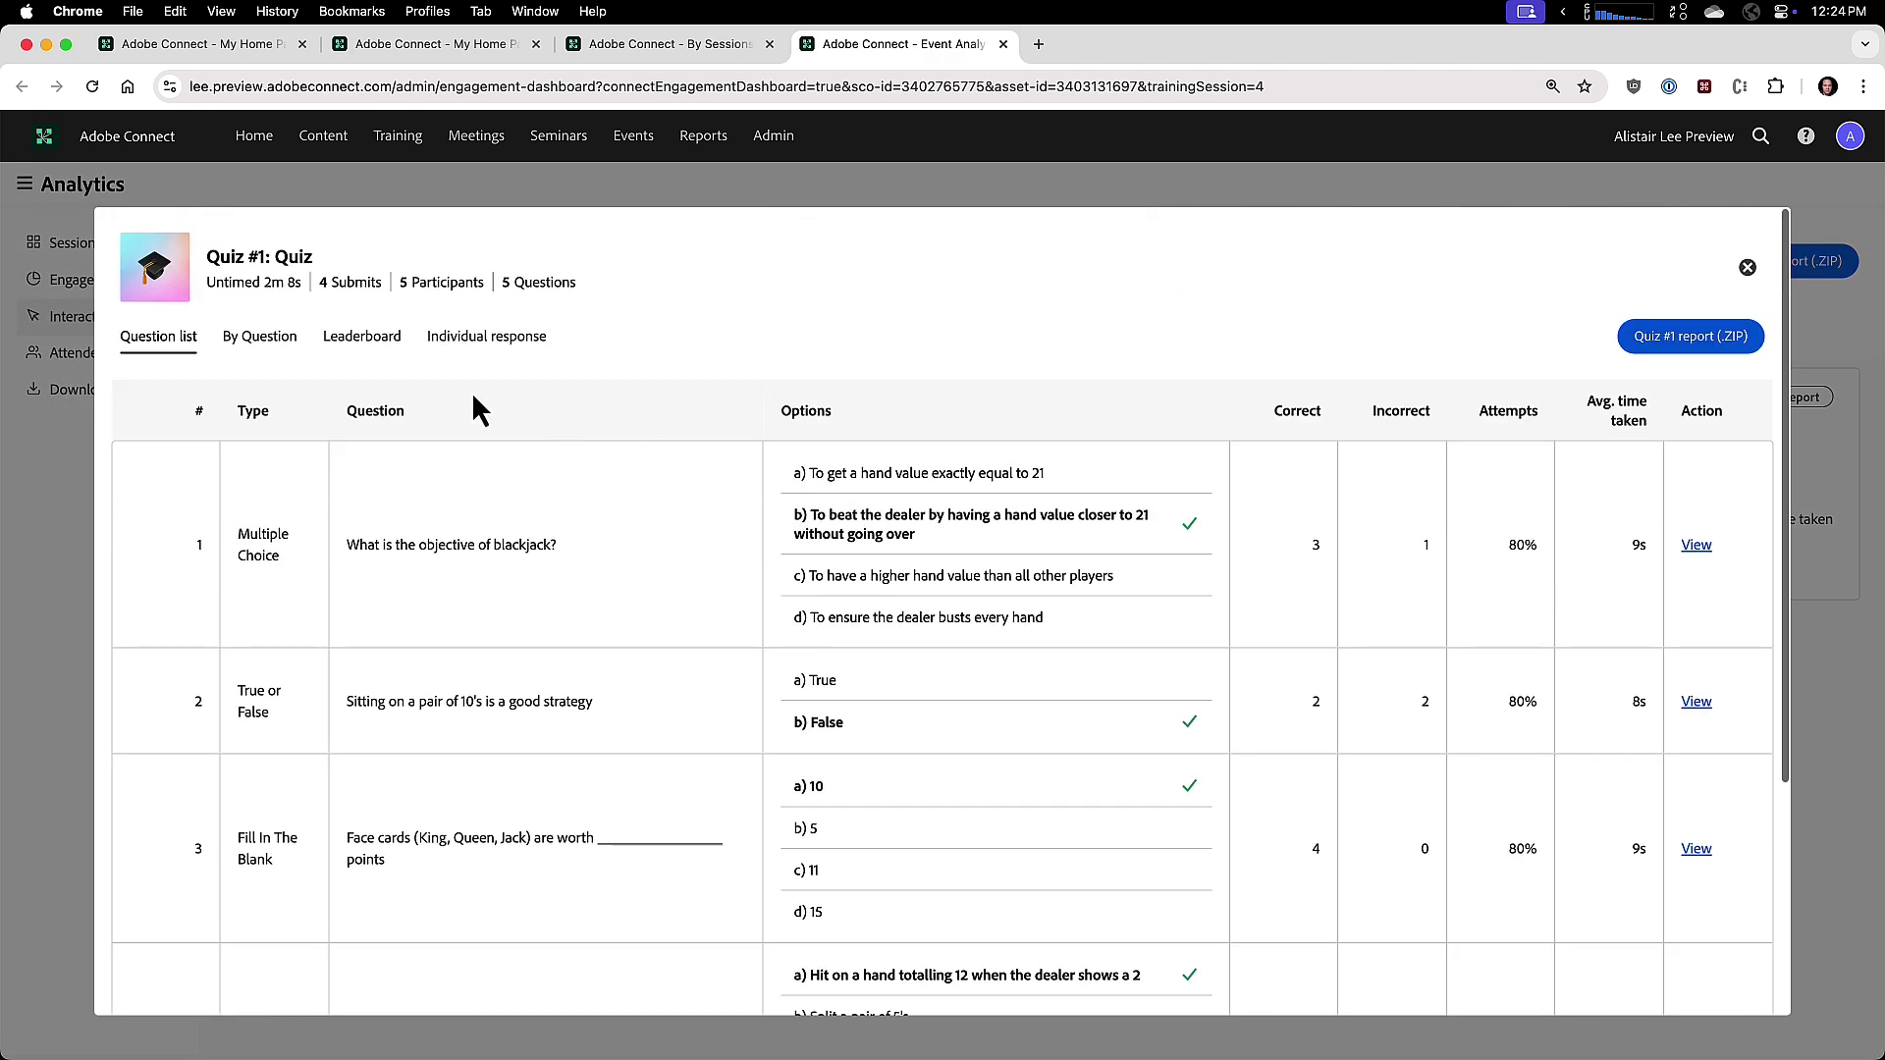
- View the quiz results by question and check each attendee's selected option for question 1
{"action": "left_click", "coordinate": [279, 349]}
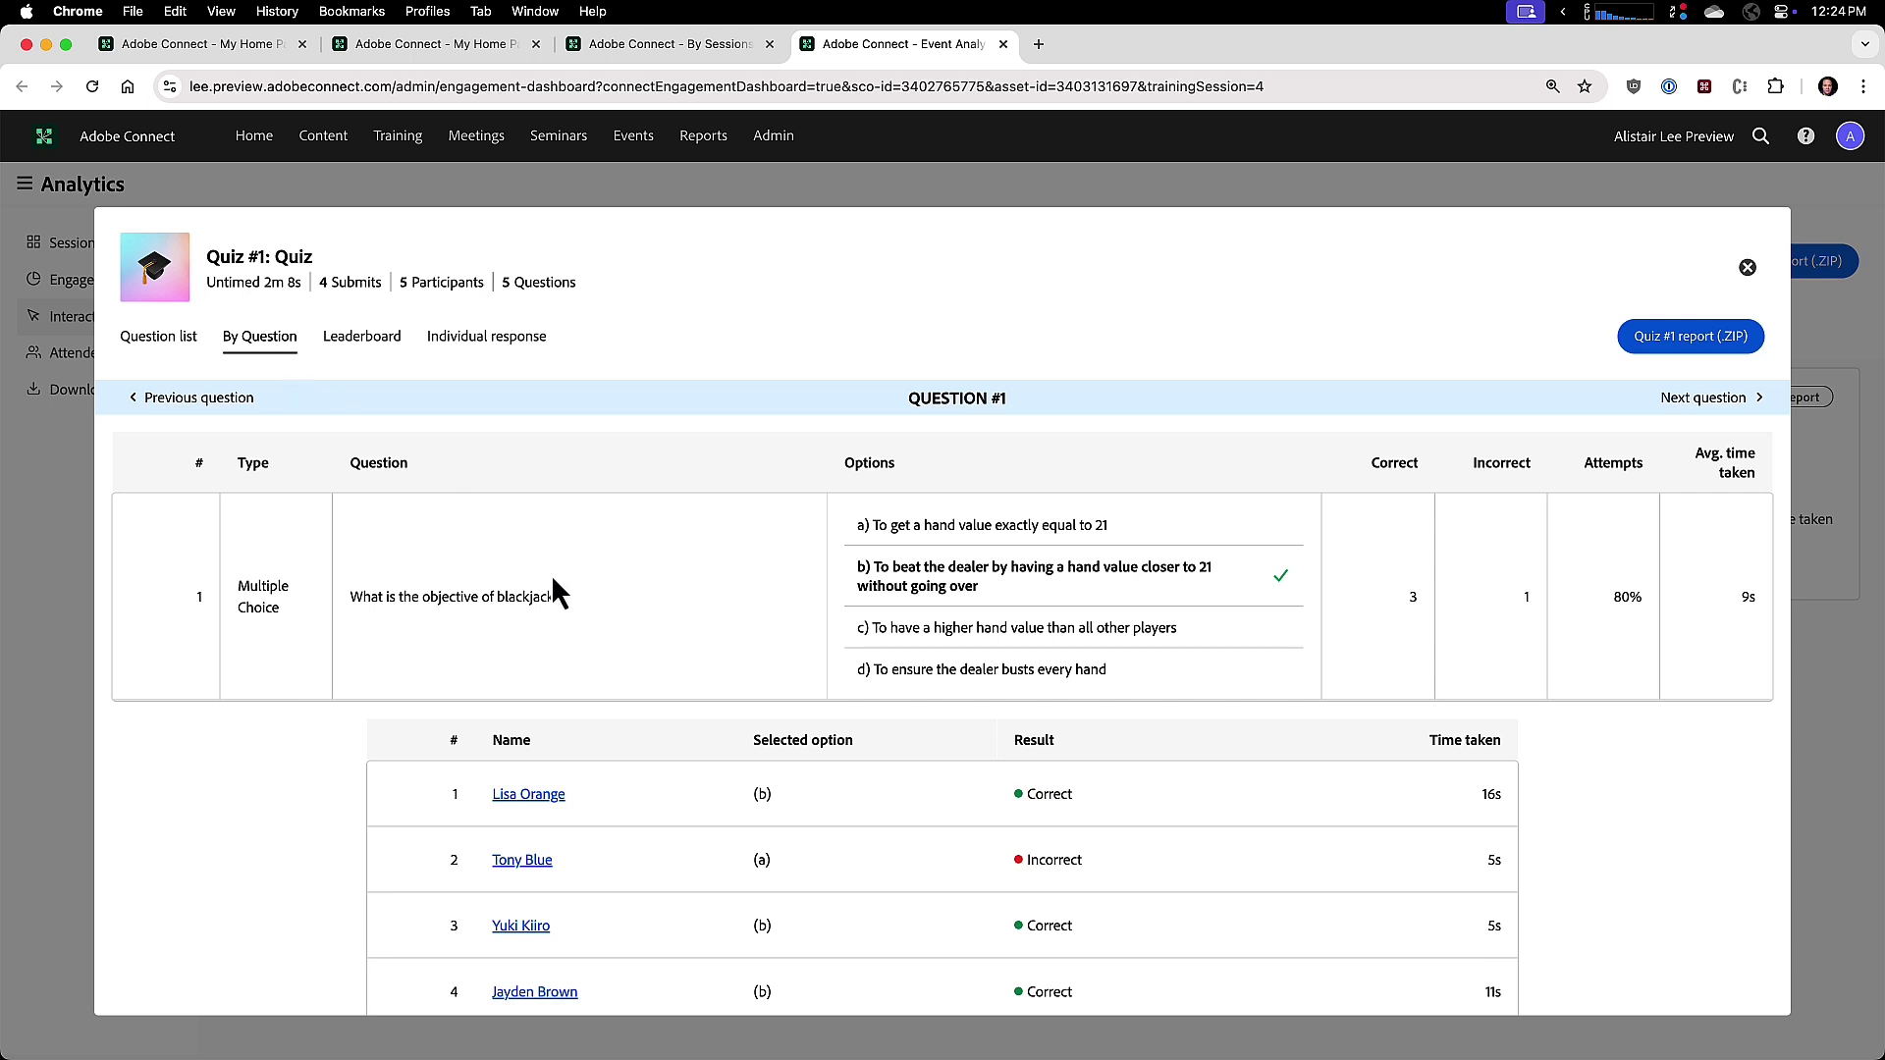
{"action": "scroll", "coordinate": [599, 649], "scroll_direction": "down", "scroll_amount": 3}
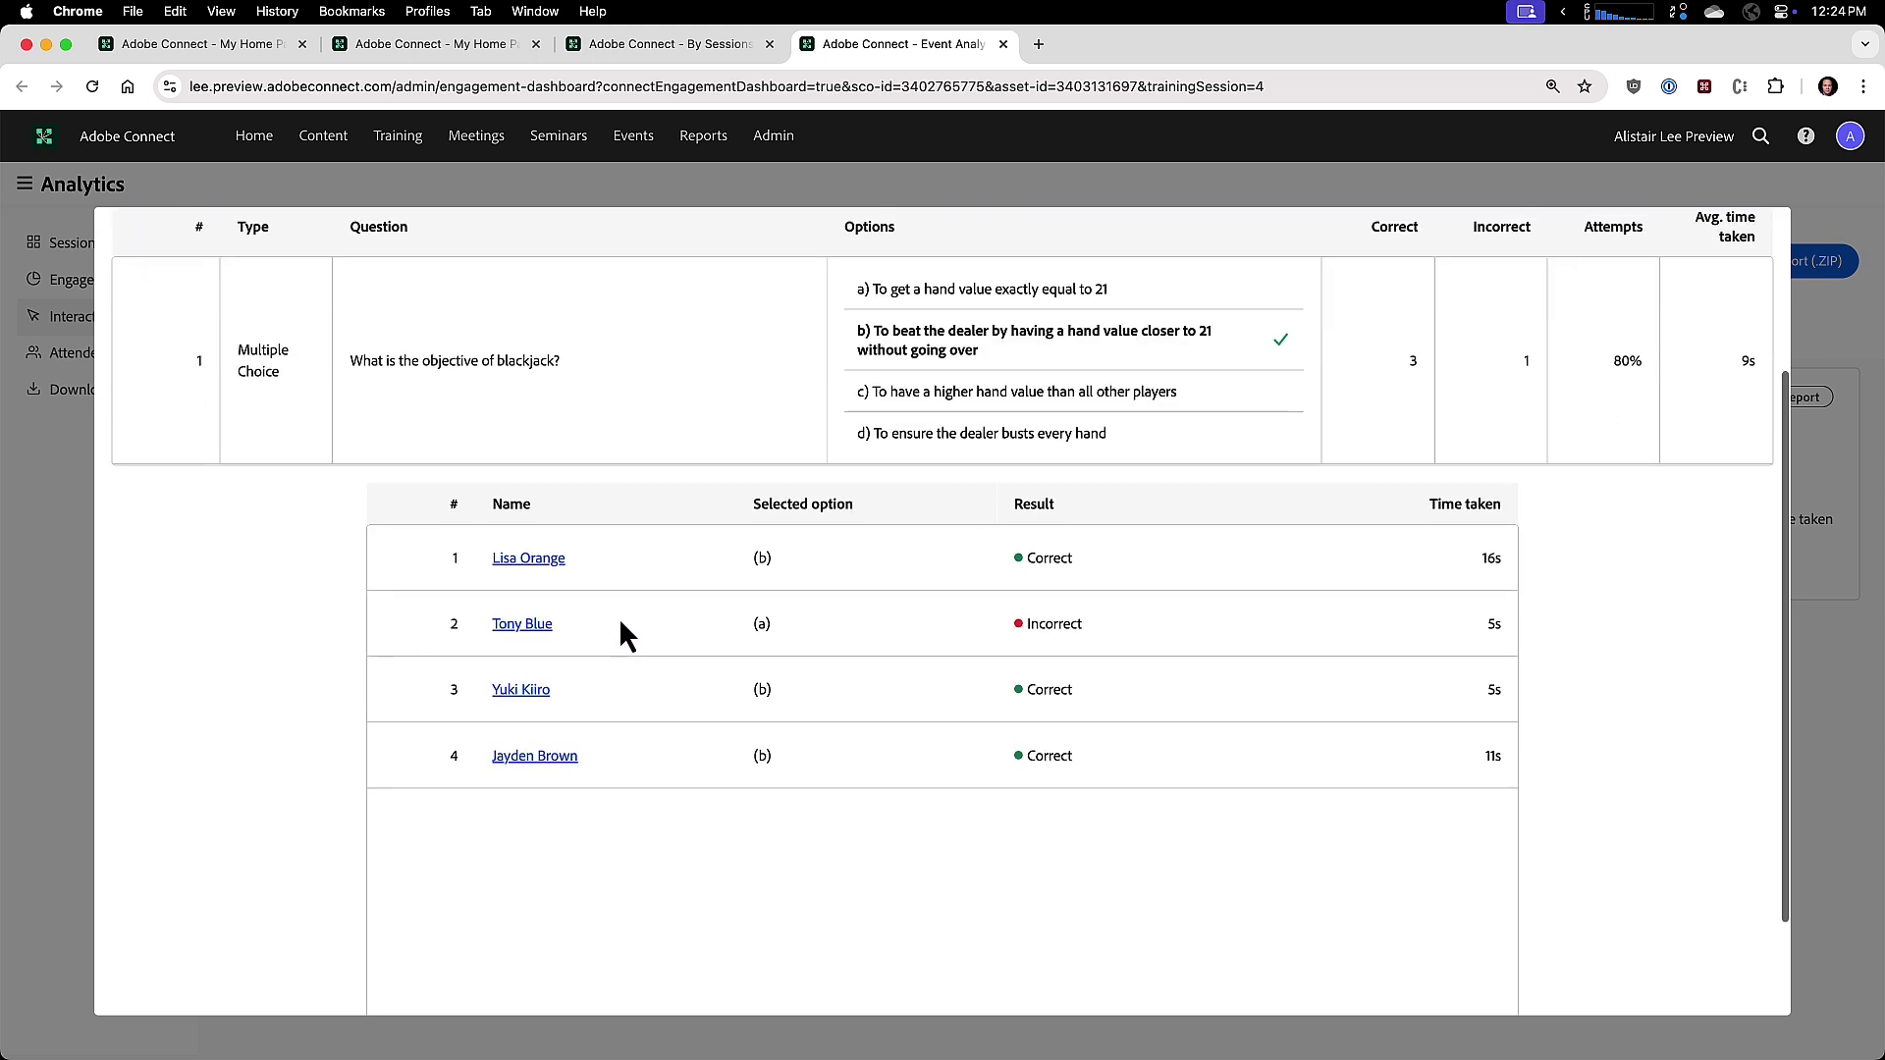
{"action": "scroll", "coordinate": [619, 616], "scroll_direction": "up", "scroll_amount": 3}
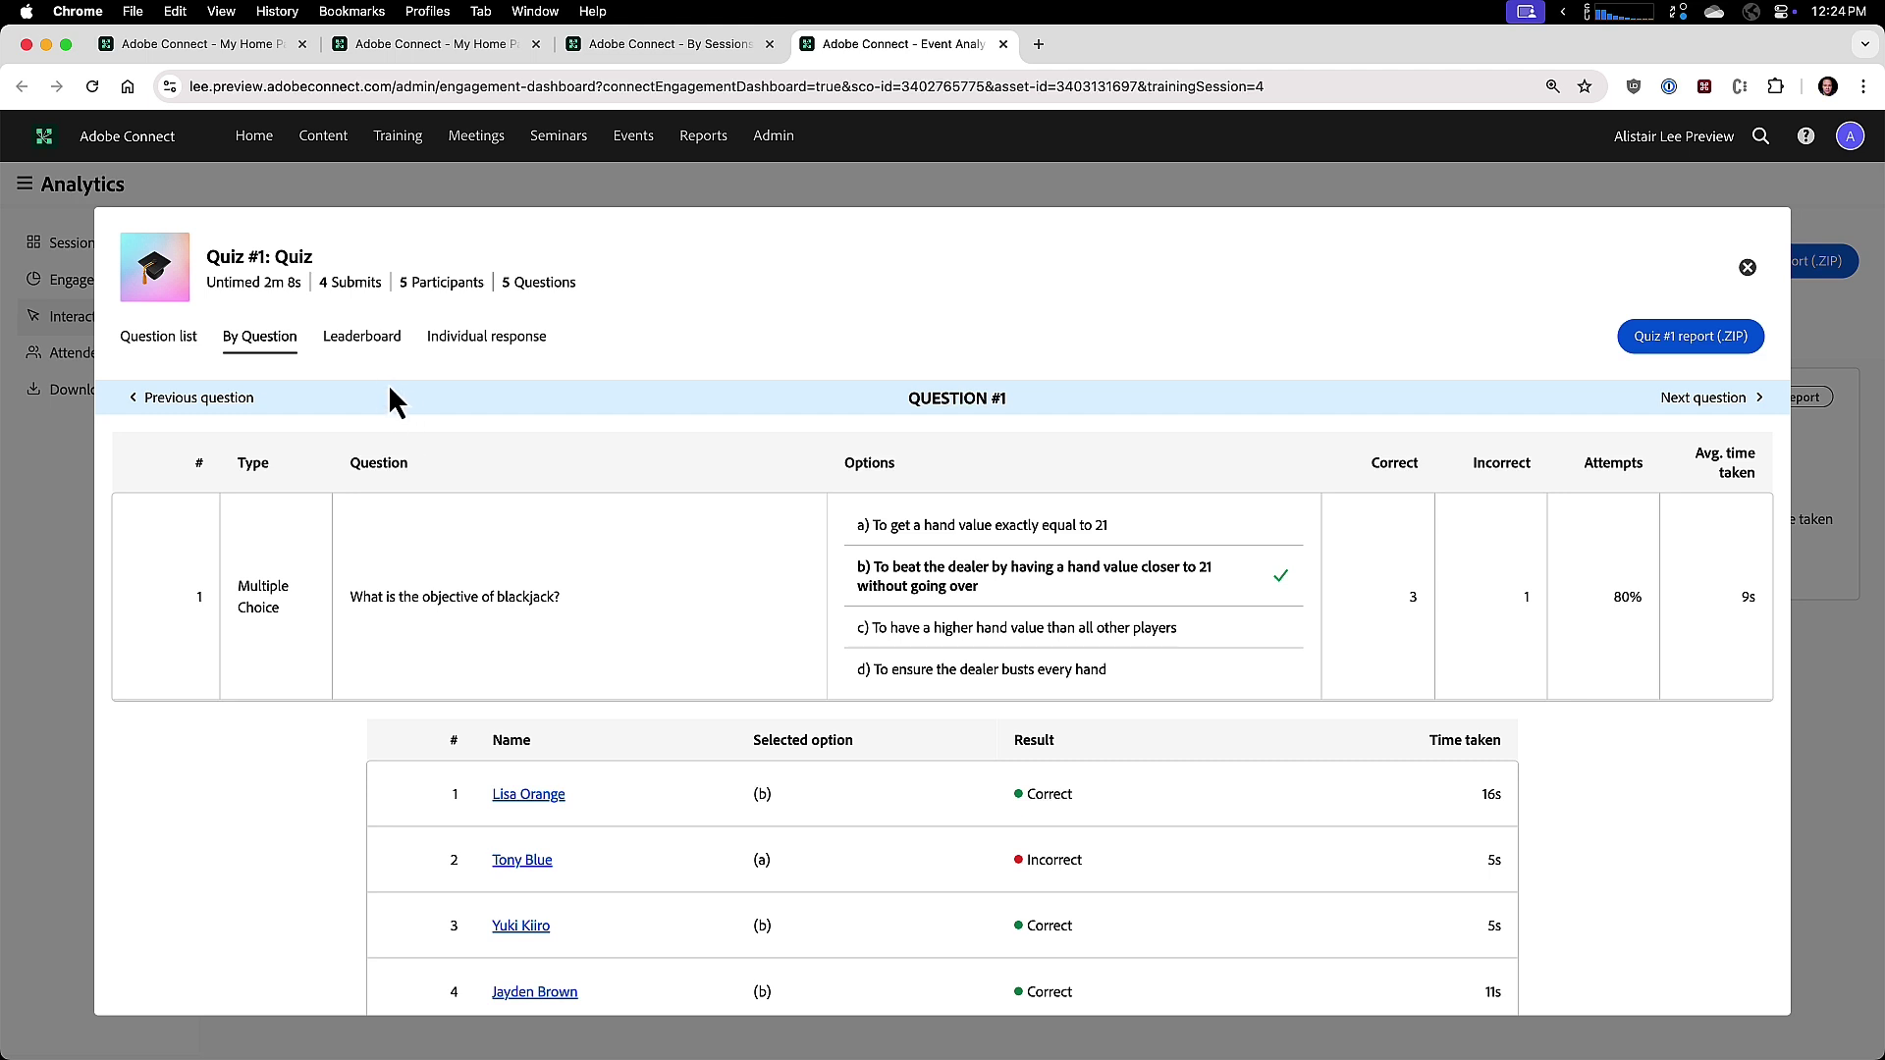
- Open the individual quiz responses of the first-ranked attendee from the leaderboard and review them
{"action": "left_click", "coordinate": [374, 358]}
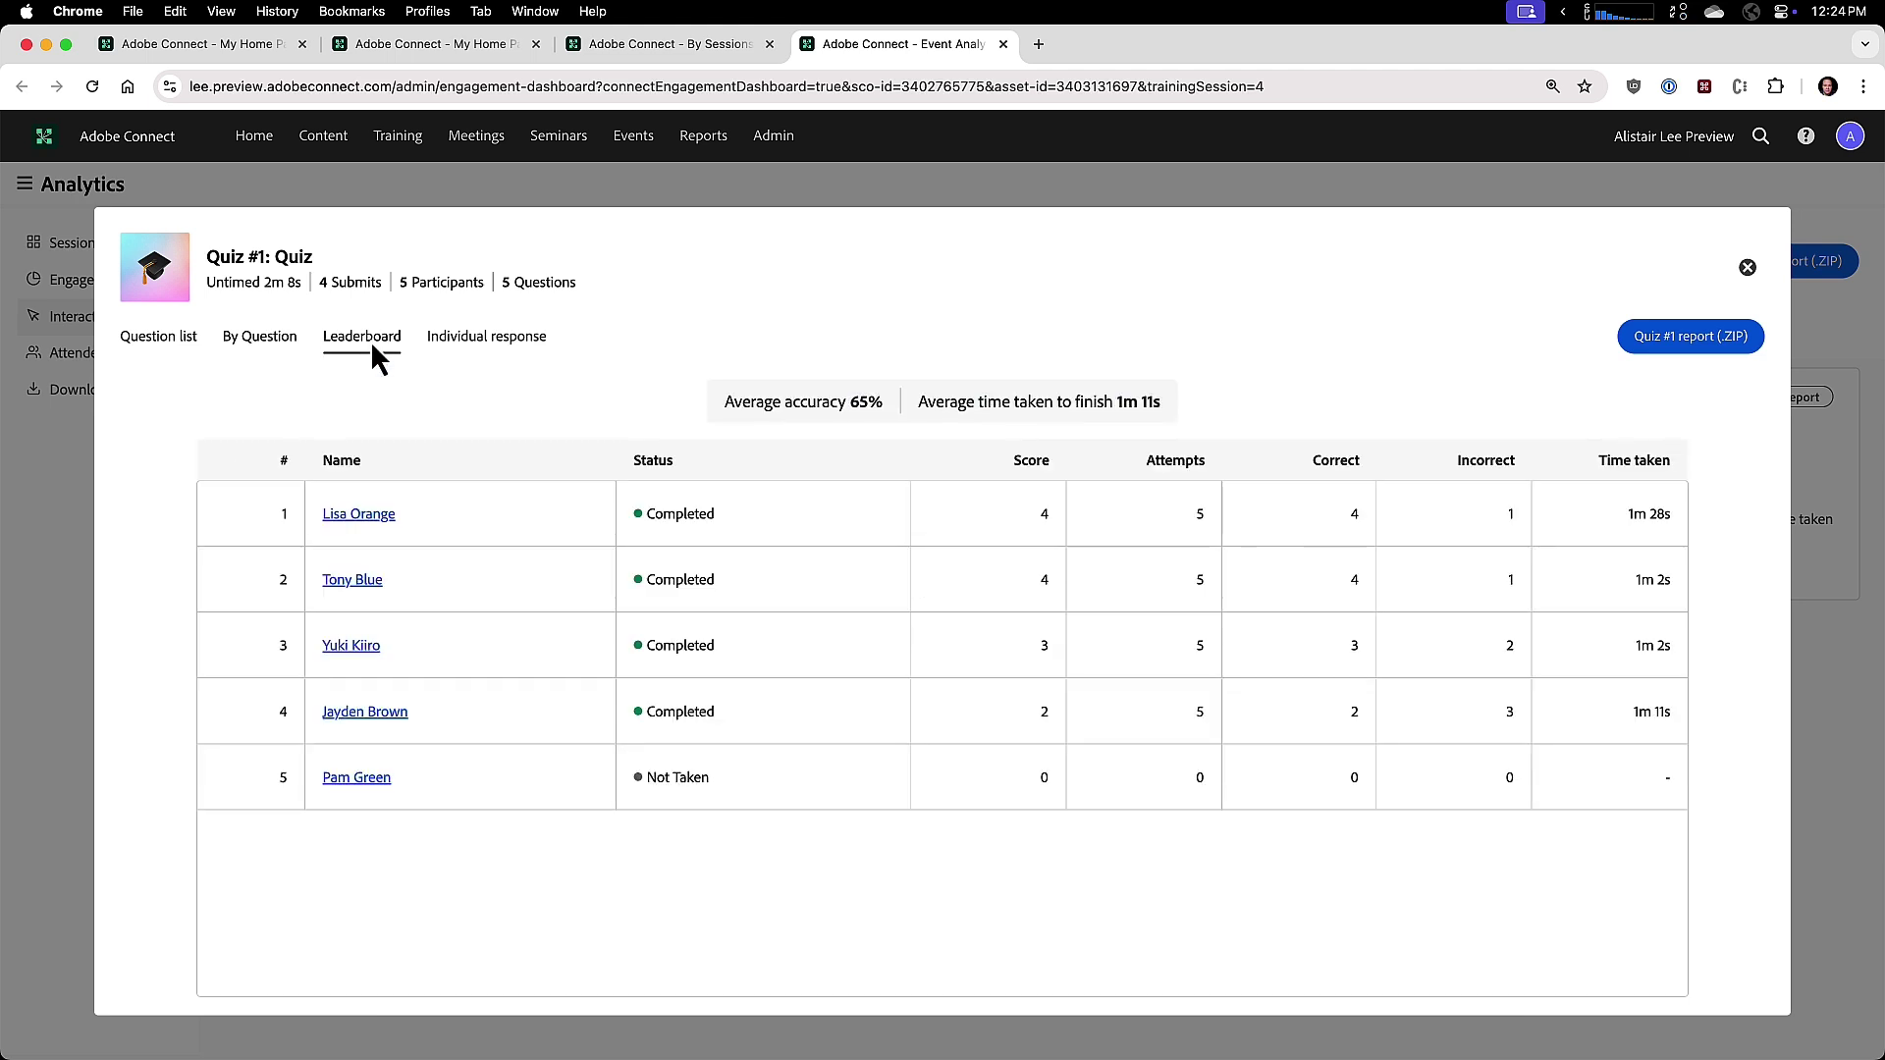
{"action": "left_click", "coordinate": [376, 515]}
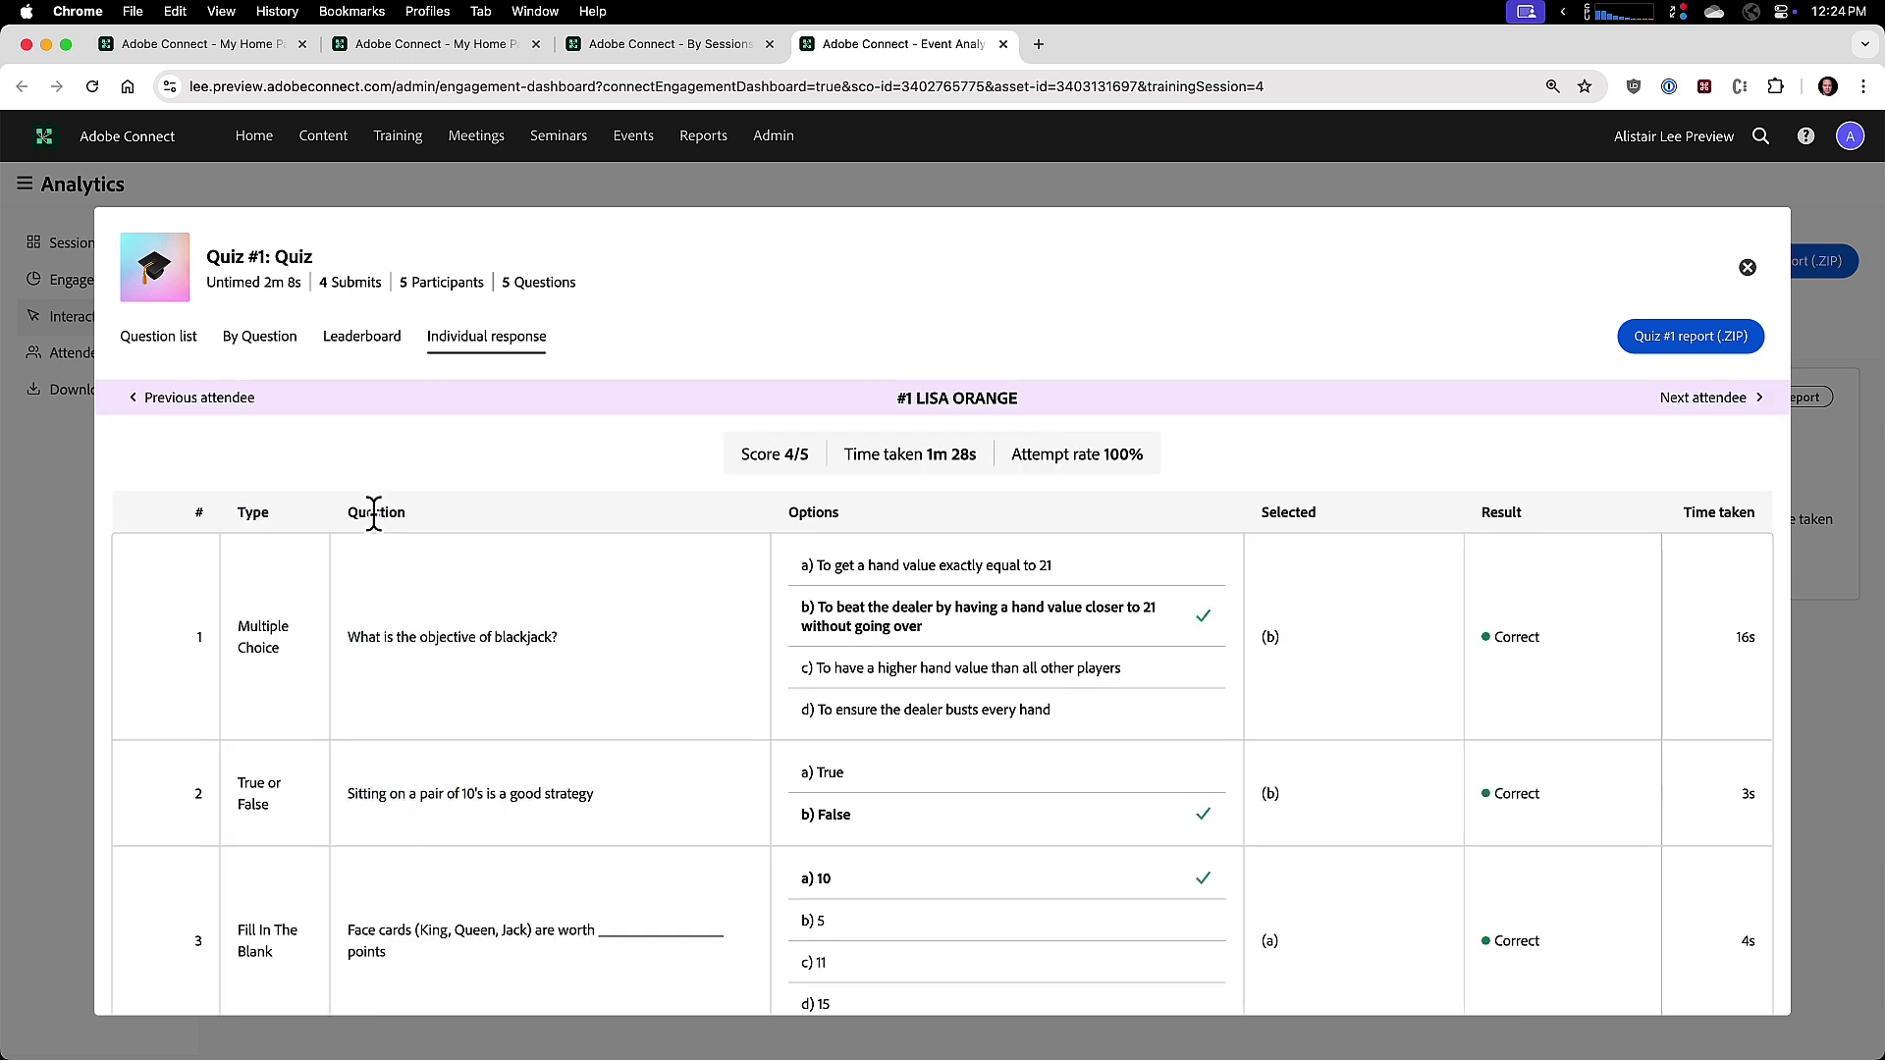
{"action": "scroll", "coordinate": [415, 616], "scroll_direction": "down", "scroll_amount": 3}
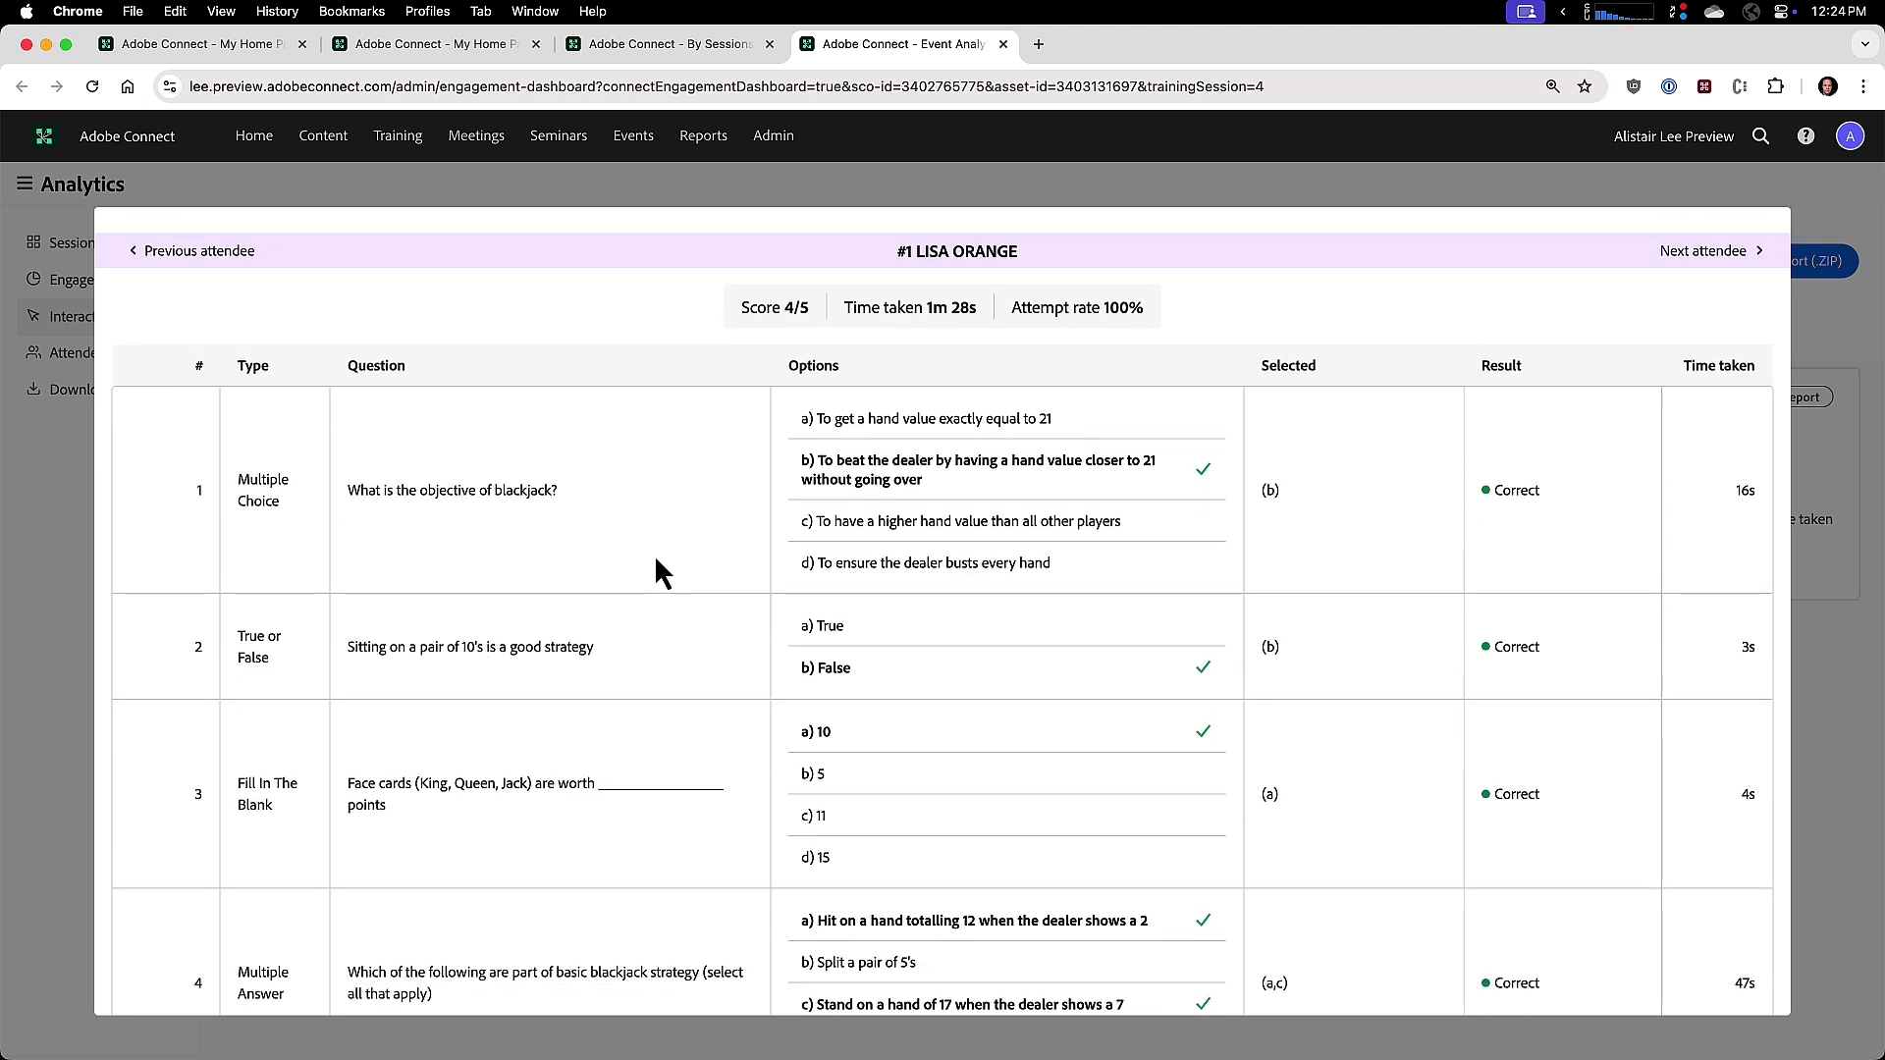
{"action": "scroll", "coordinate": [654, 552], "scroll_direction": "down", "scroll_amount": 3}
{"action": "scroll", "coordinate": [709, 526], "scroll_direction": "up", "scroll_amount": 5}
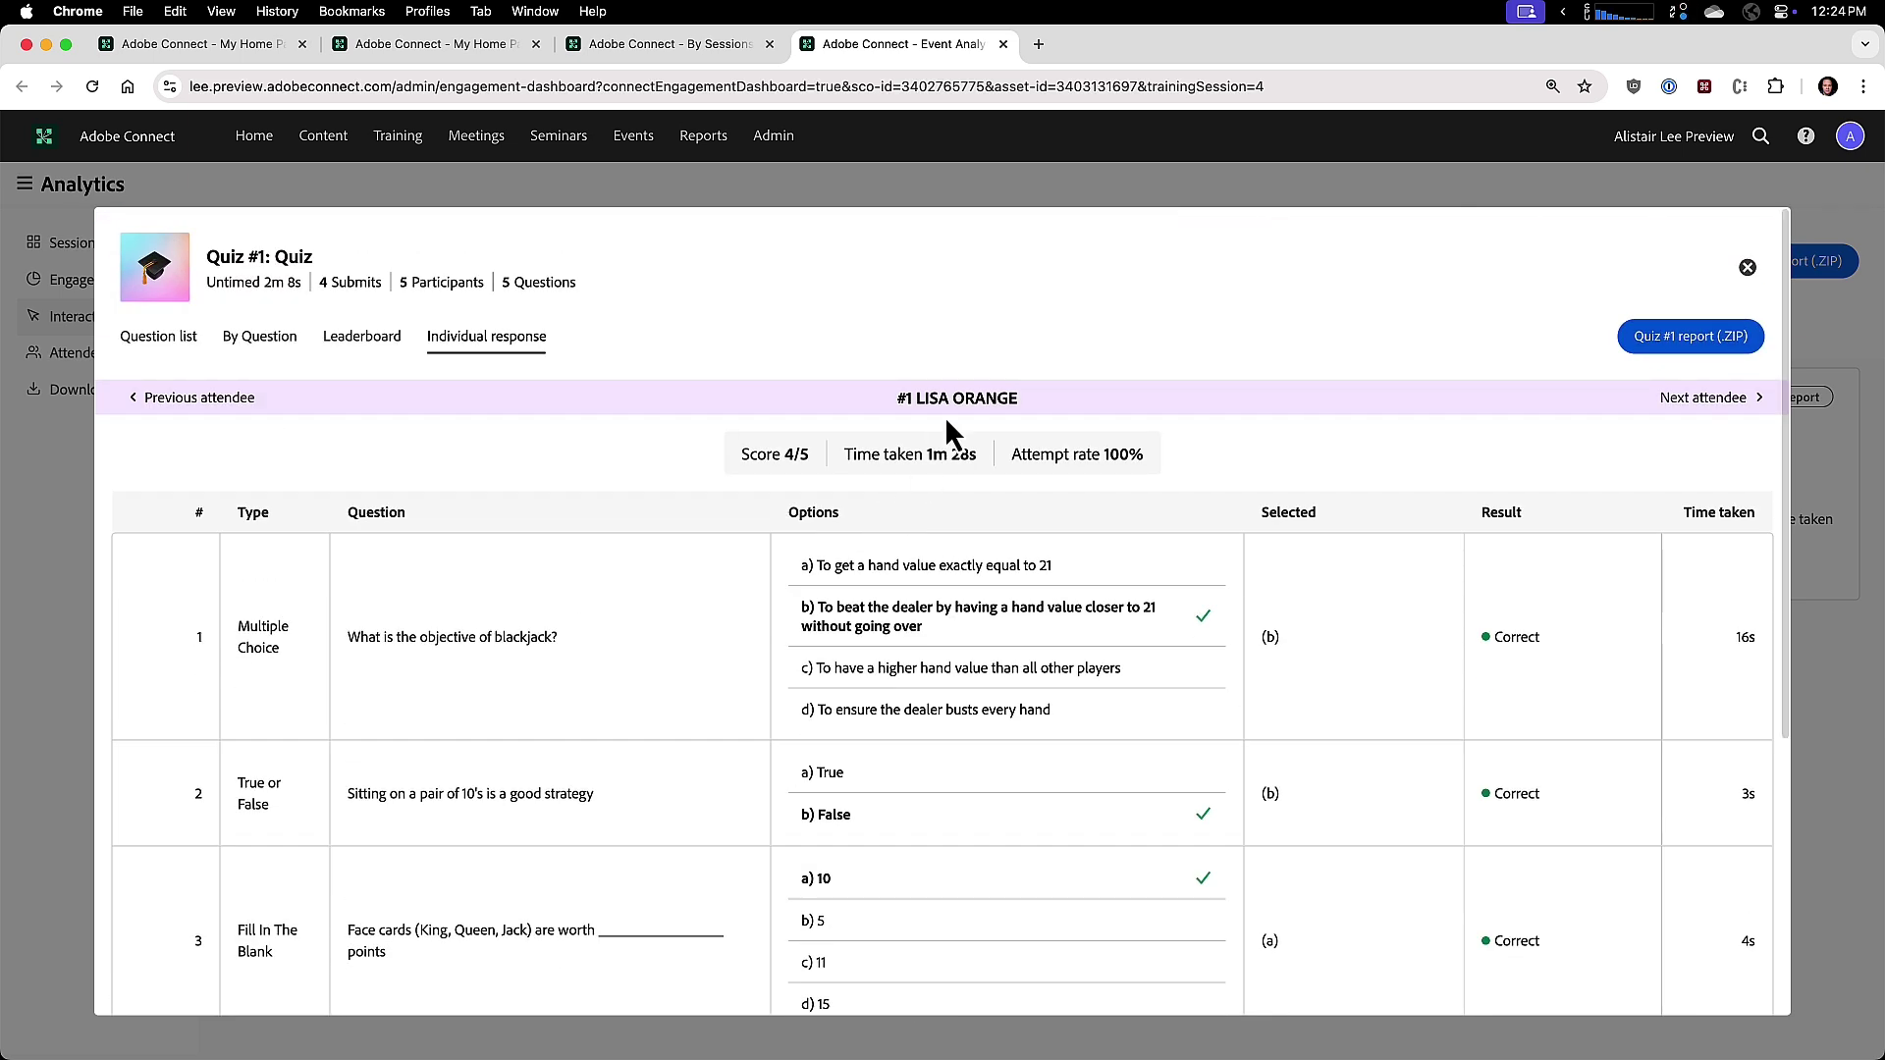
{"action": "left_click_drag", "start_coordinate": [937, 401], "coordinate": [1013, 399]}
{"action": "left_click", "coordinate": [1168, 409]}
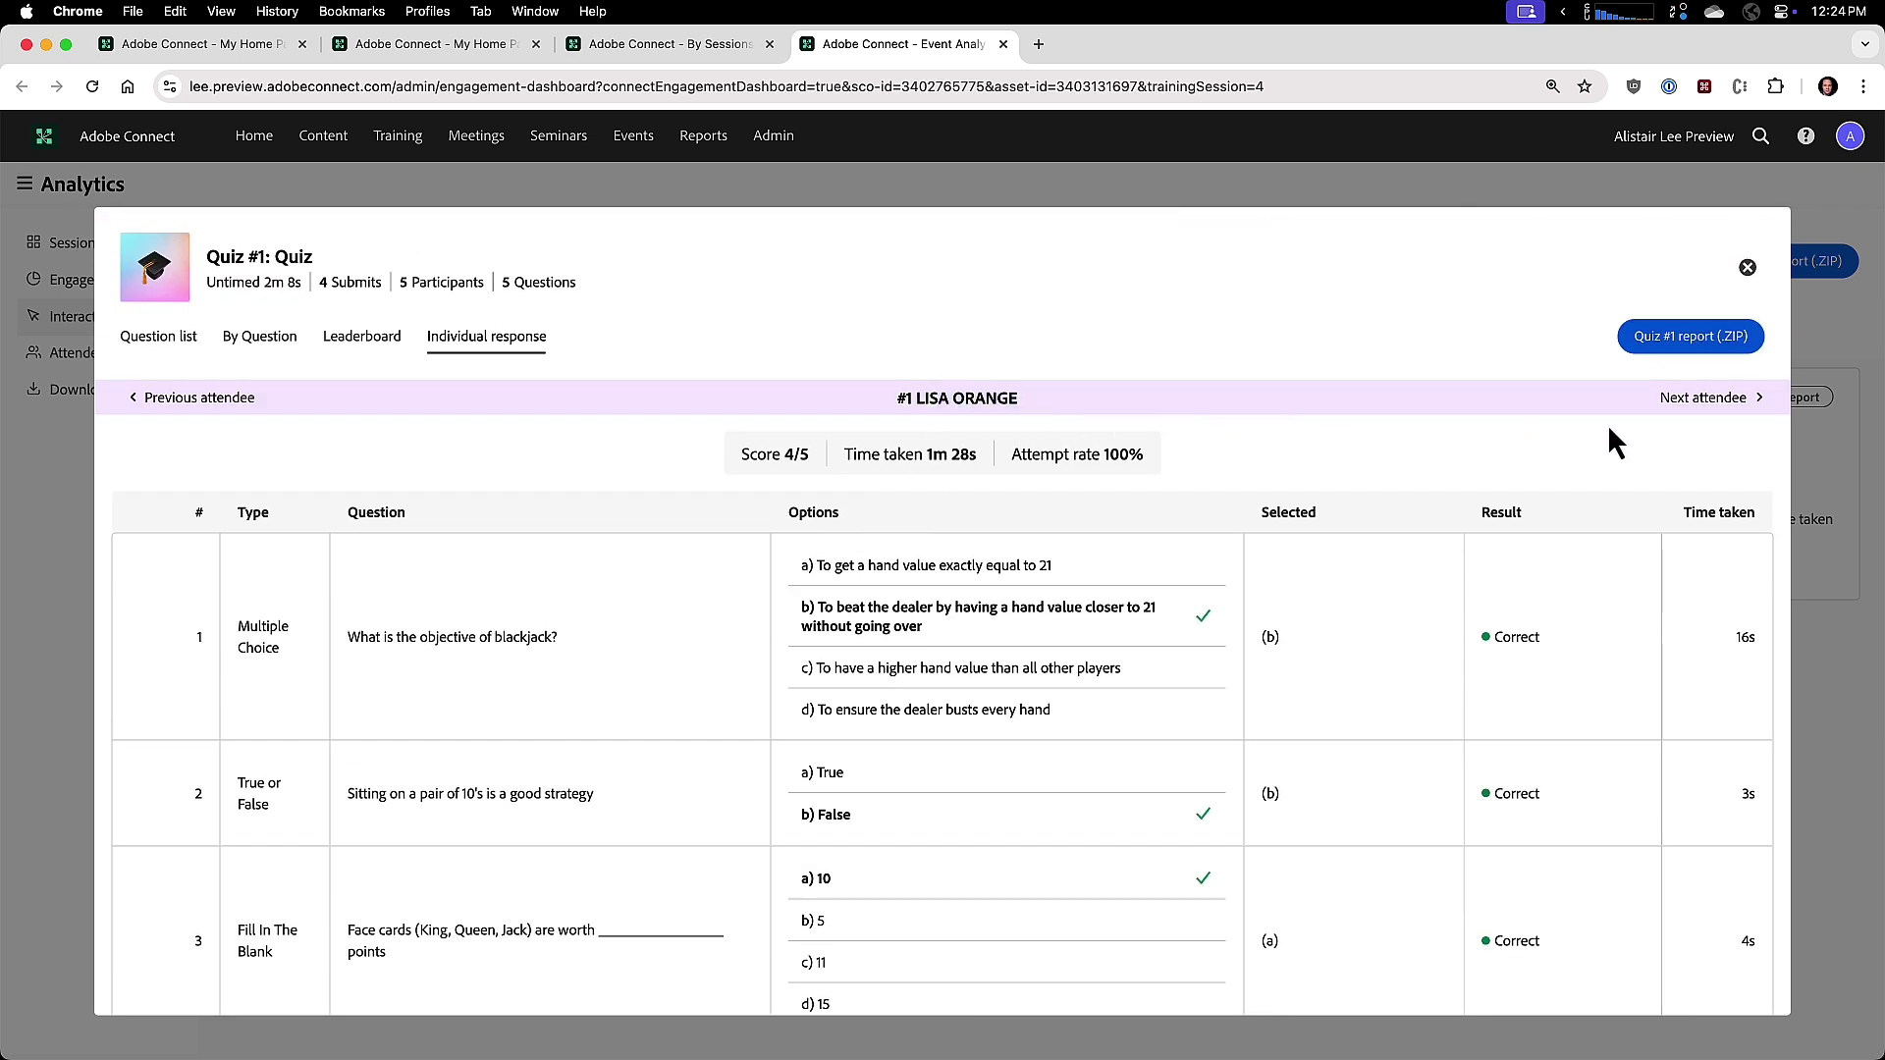
- Advance through the individual quiz responses to attendee #4 and close the detailed quiz report
{"action": "left_click", "coordinate": [1694, 397]}
{"action": "left_click", "coordinate": [1690, 396]}
{"action": "left_click", "coordinate": [1687, 396]}
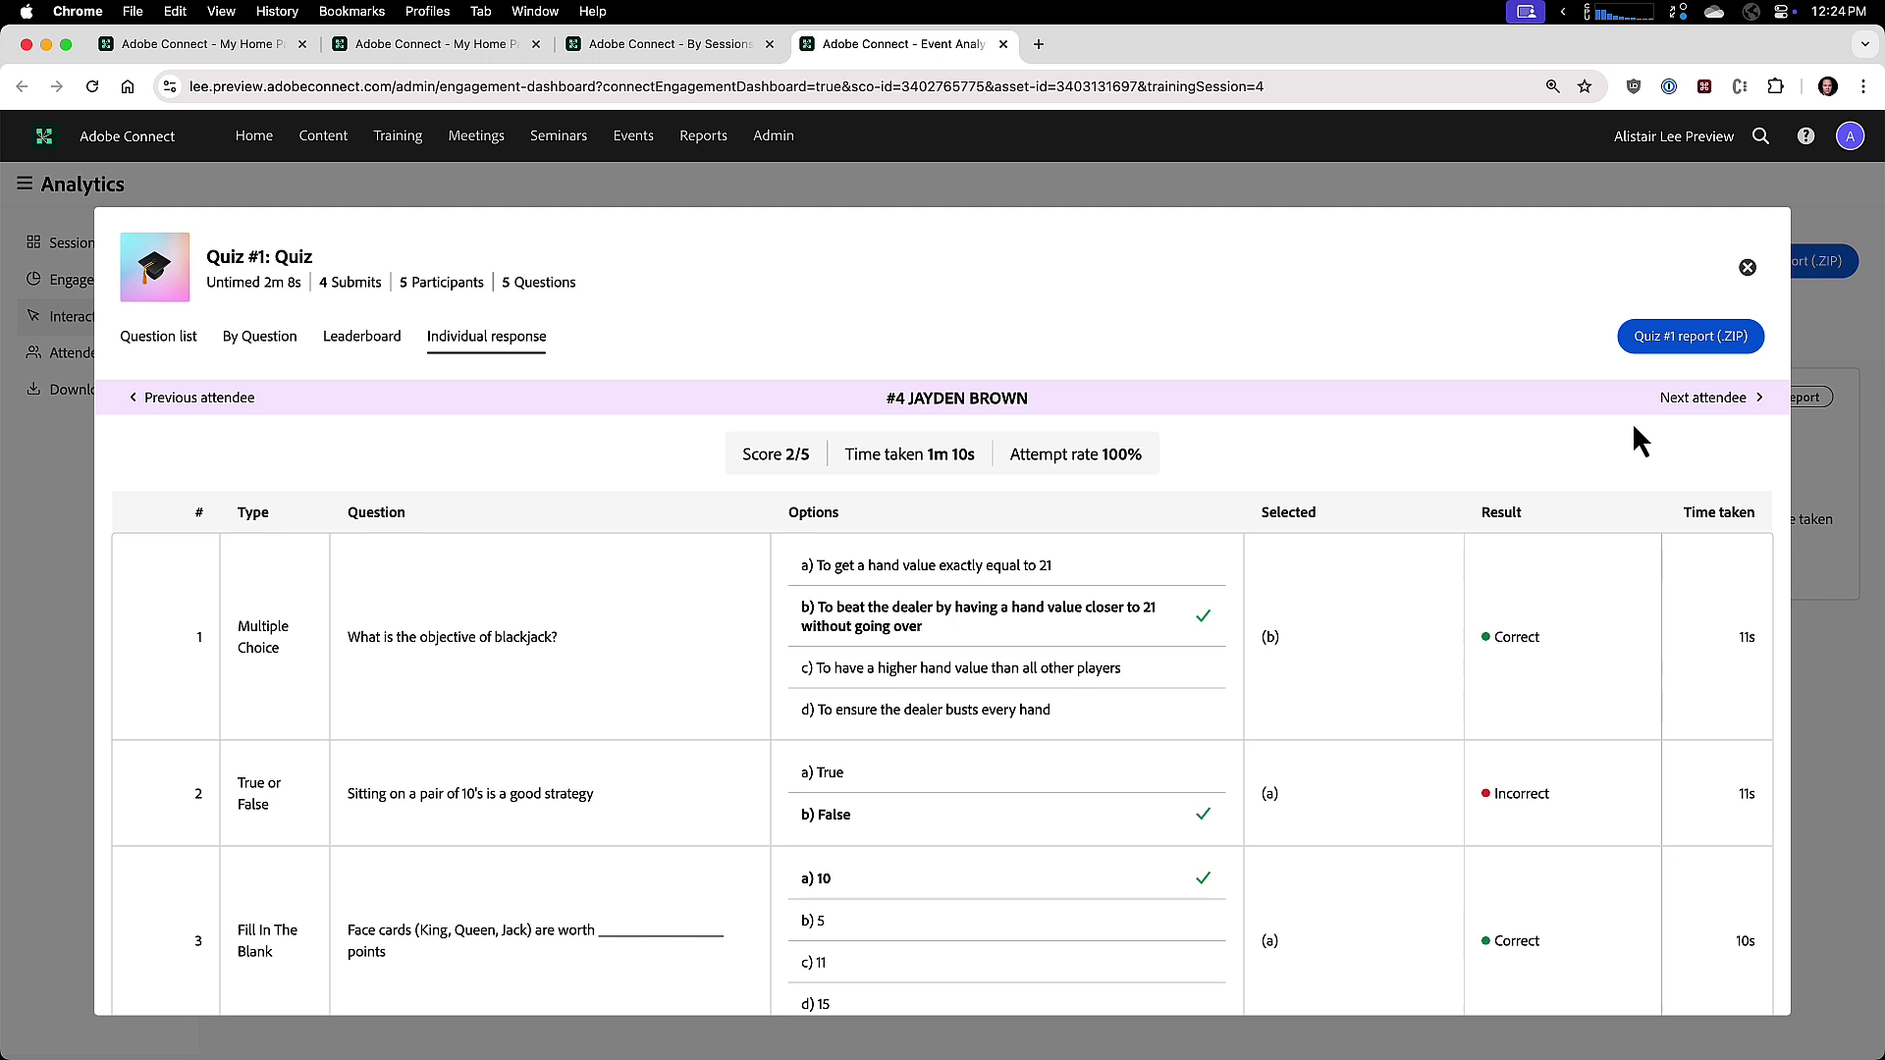
{"action": "left_click", "coordinate": [1747, 267]}
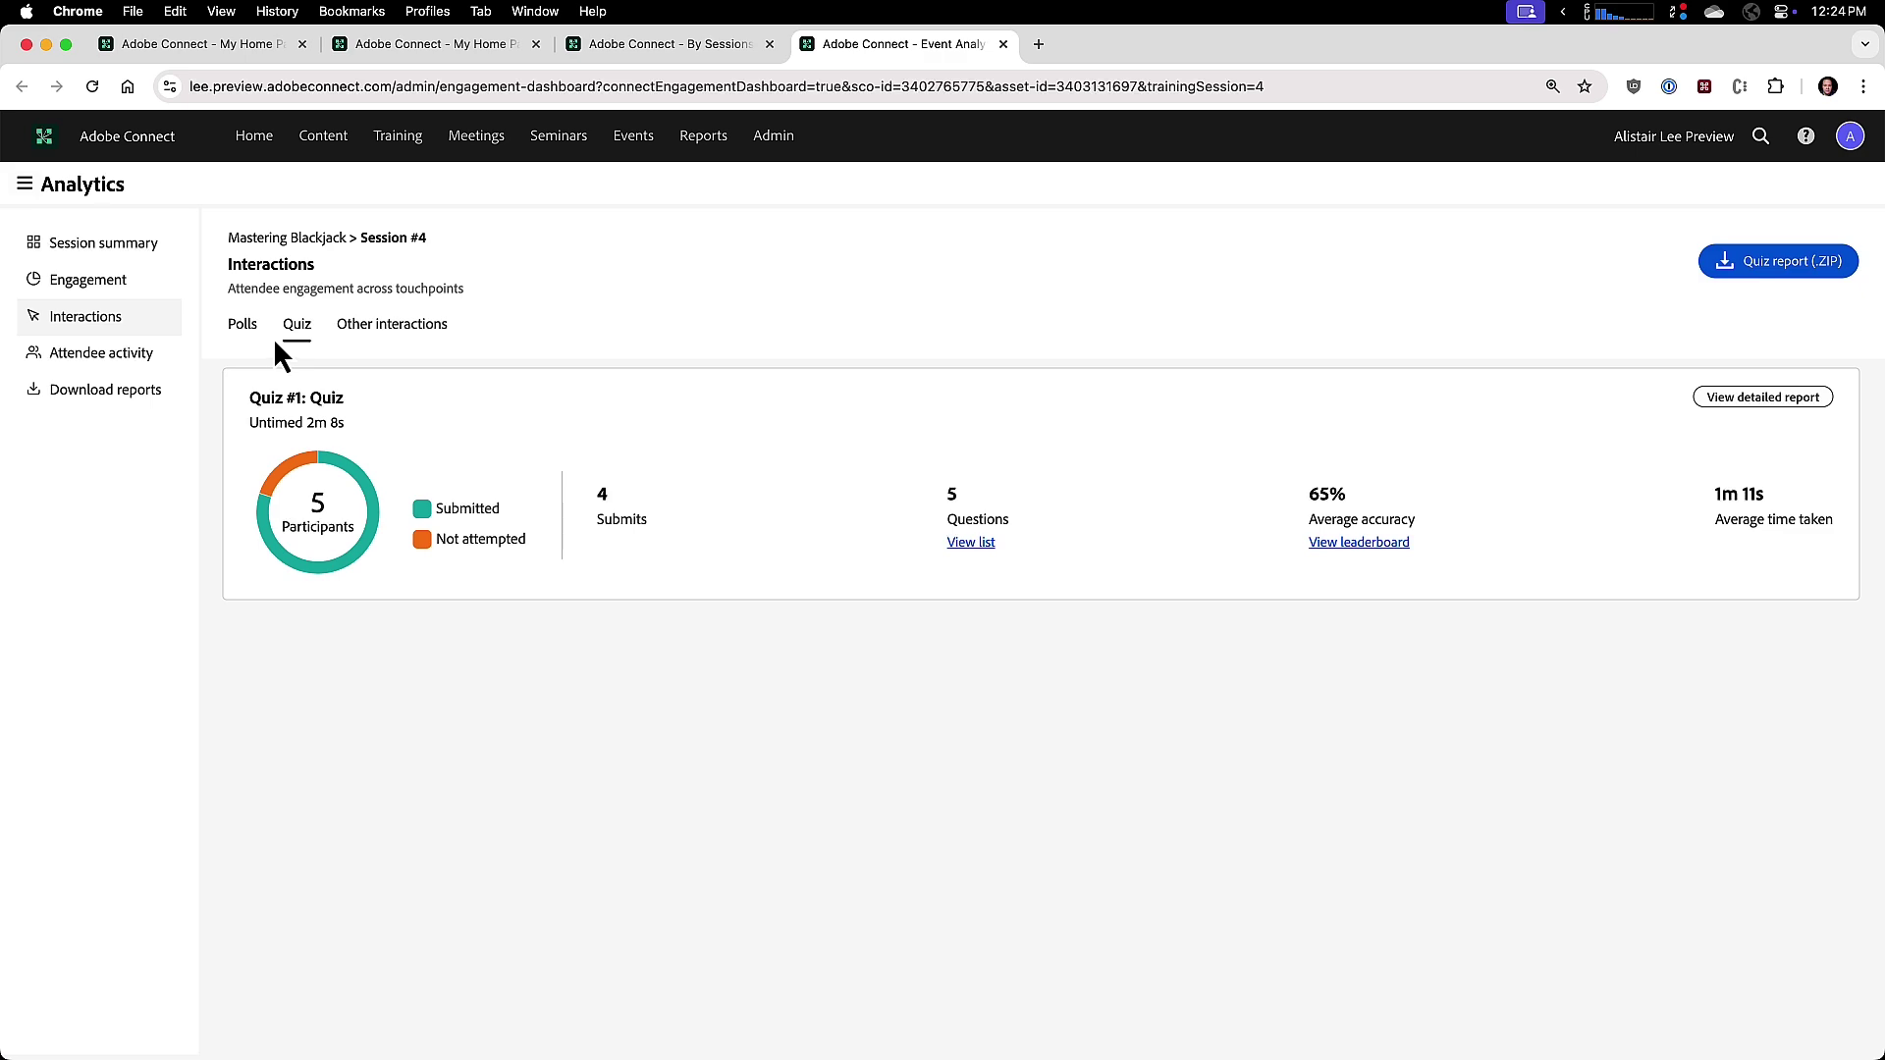
- Review the session's other interactions, covering questions asked, file downloads, reactions, breakout activity and web links
{"action": "left_click", "coordinate": [364, 335]}
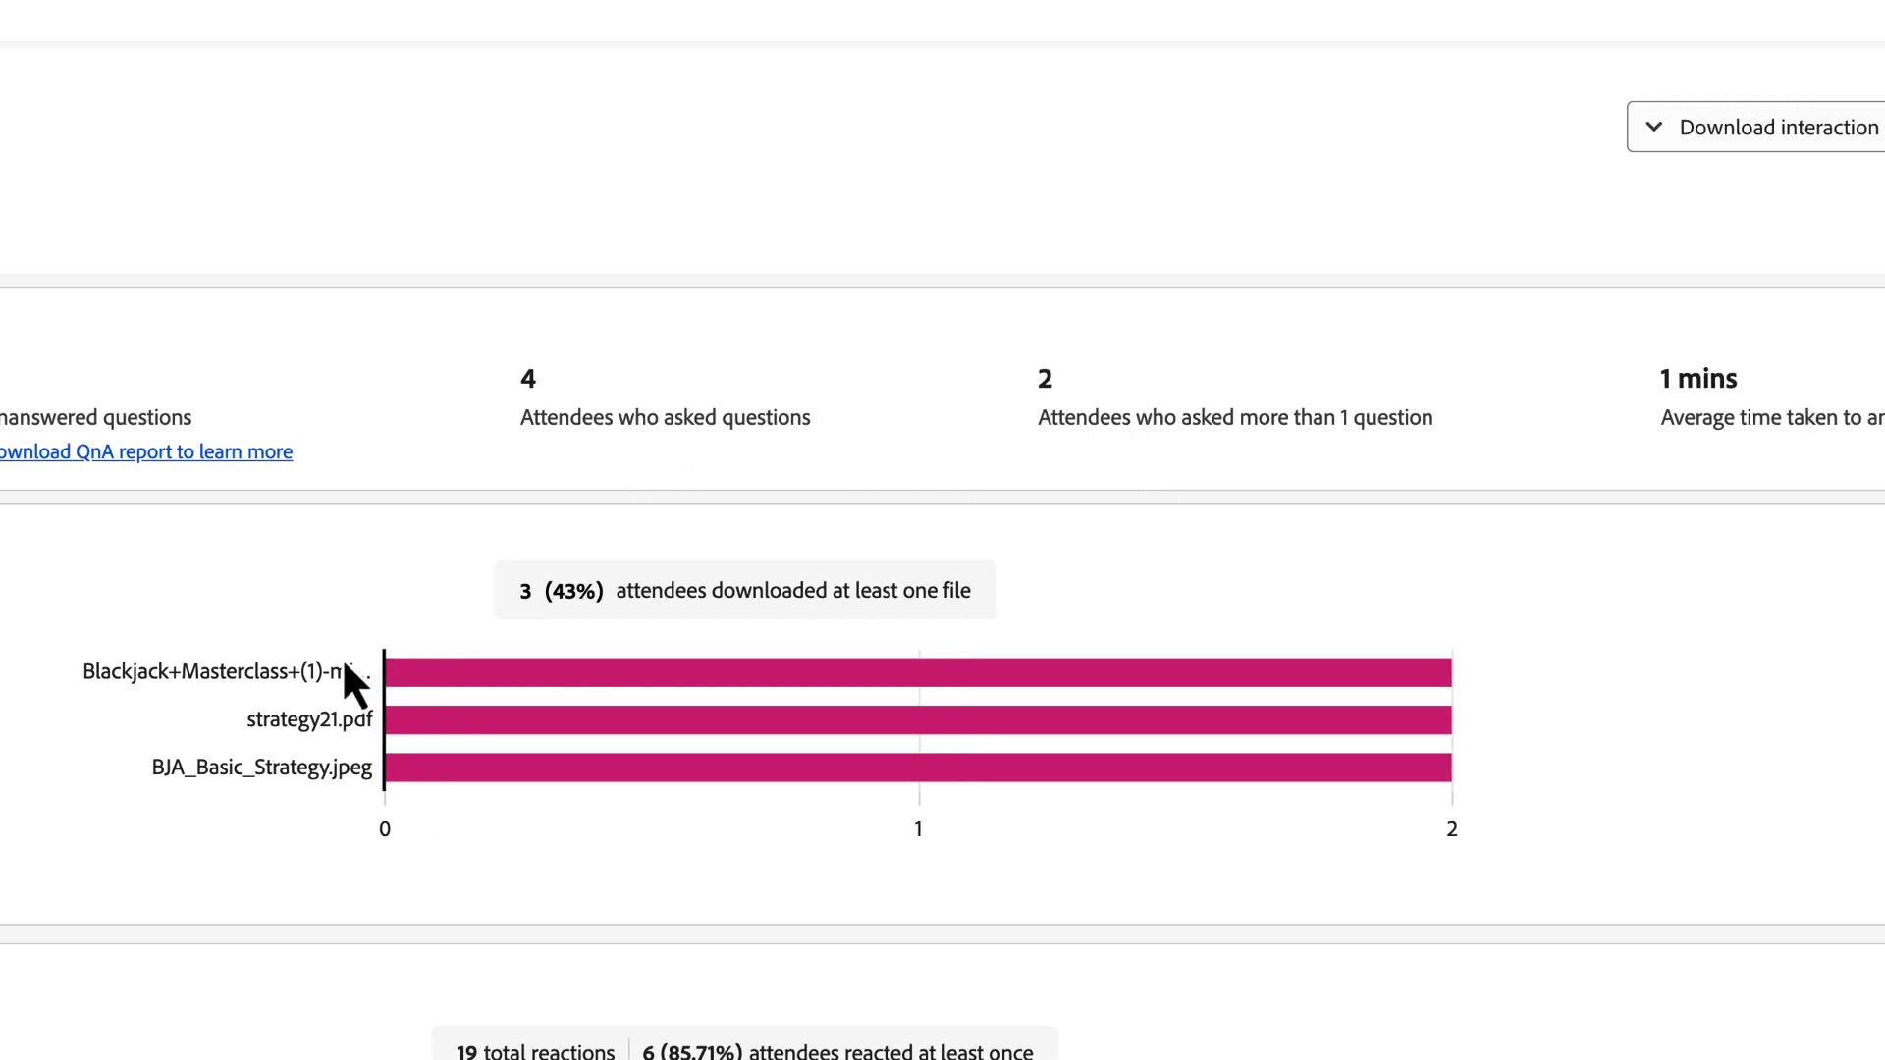
{"action": "scroll", "coordinate": [304, 726], "scroll_direction": "down", "scroll_amount": 3}
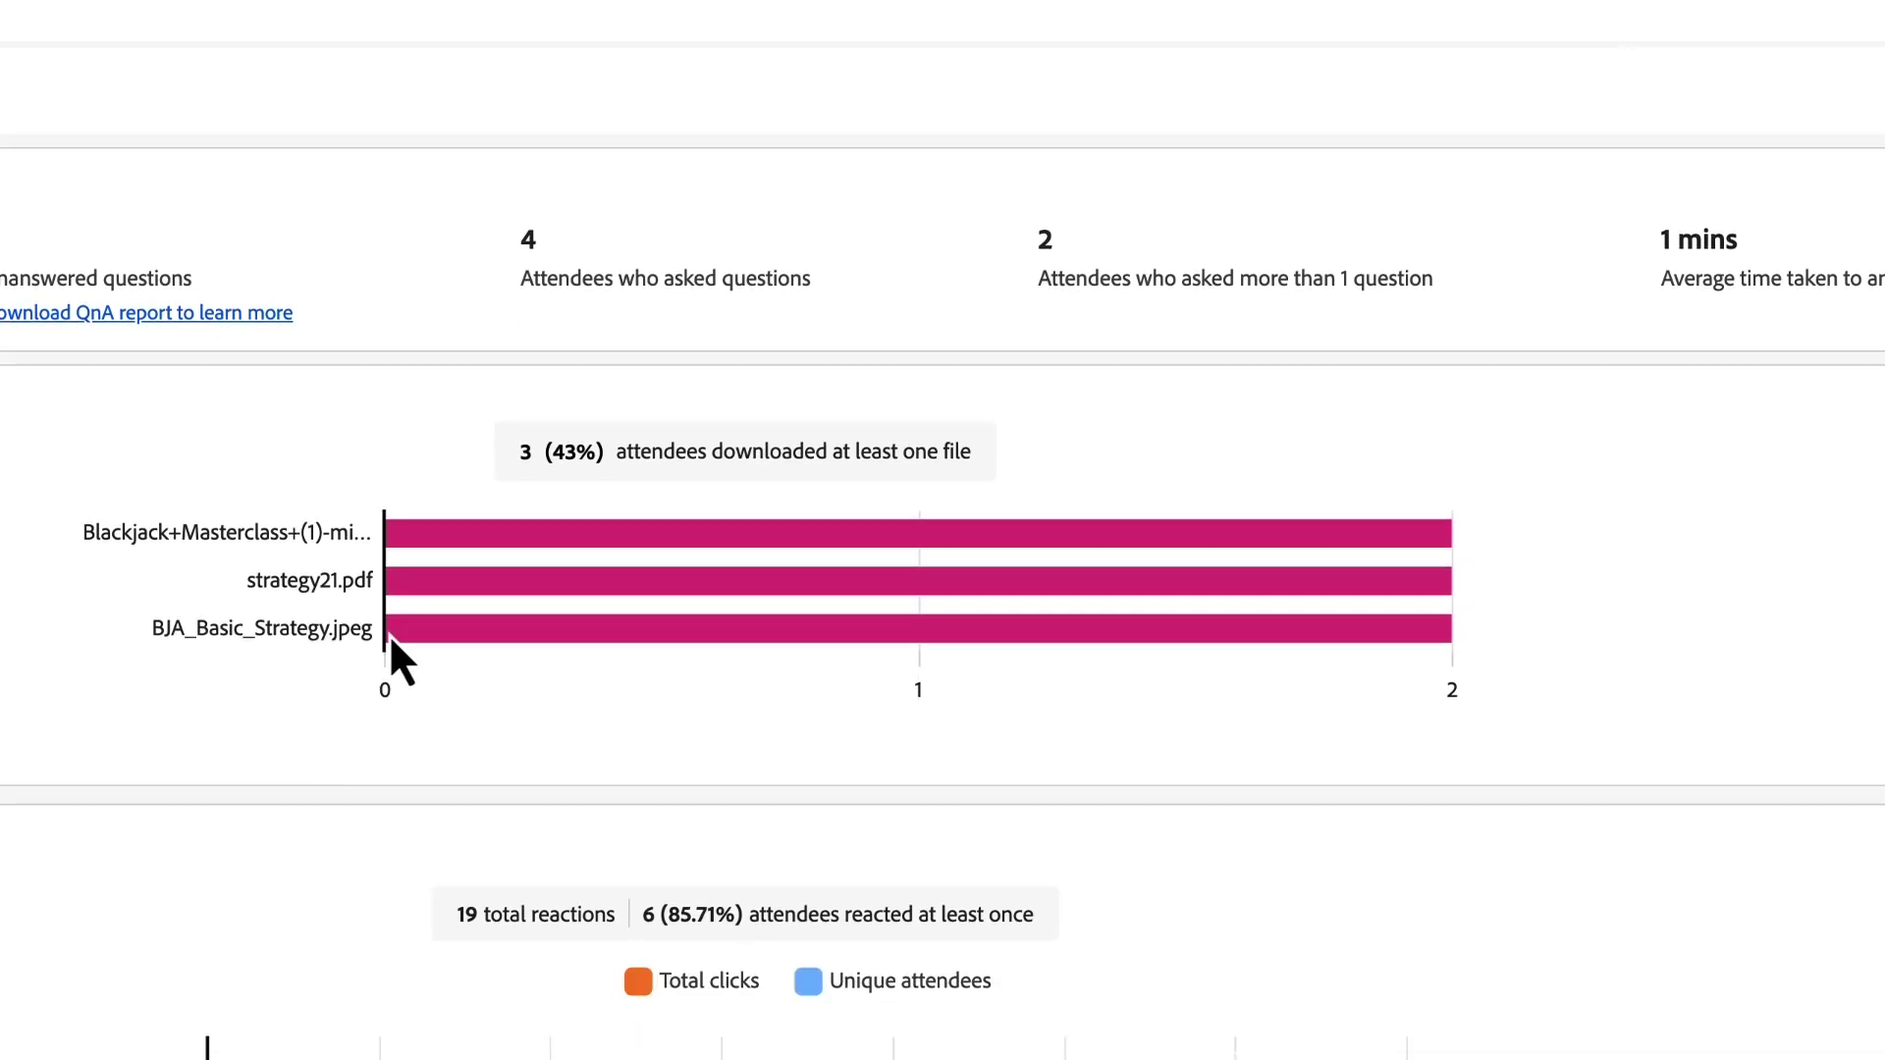
{"action": "scroll", "coordinate": [394, 629], "scroll_direction": "down", "scroll_amount": 5}
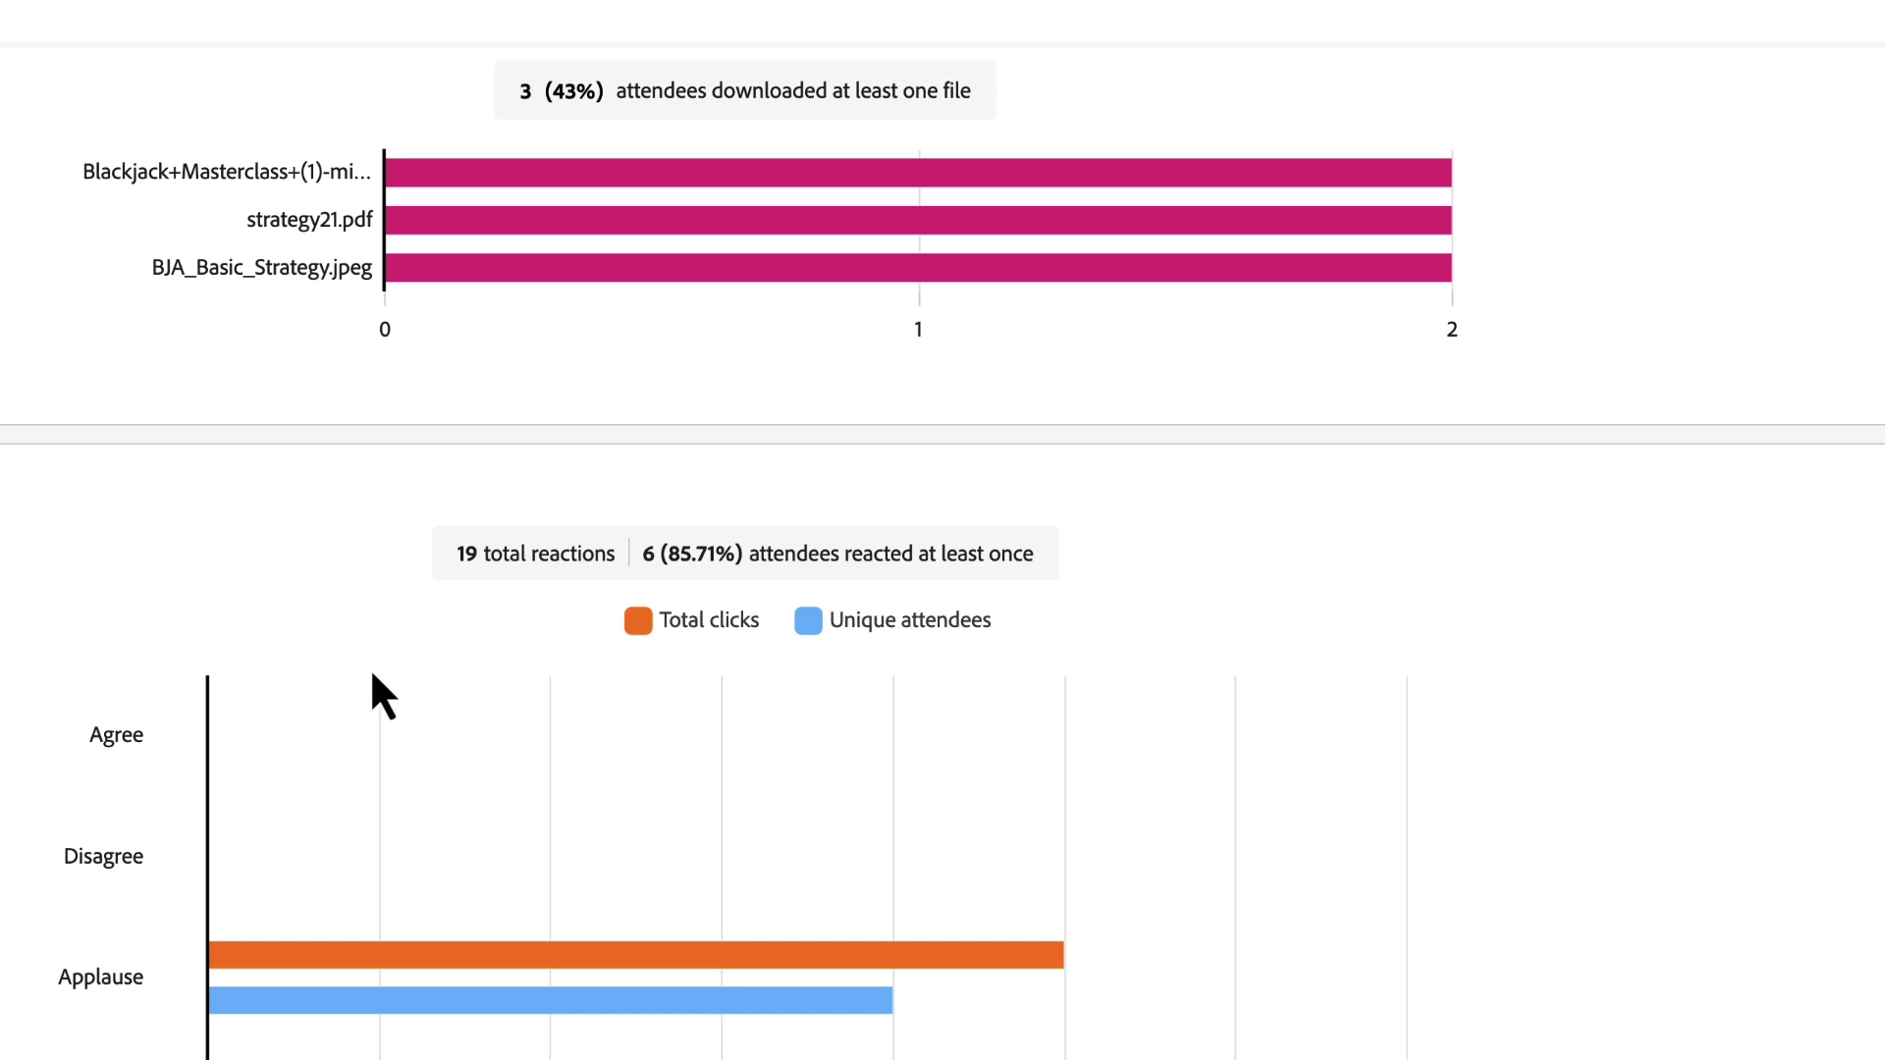
{"action": "scroll", "coordinate": [295, 678], "scroll_direction": "down", "scroll_amount": 6}
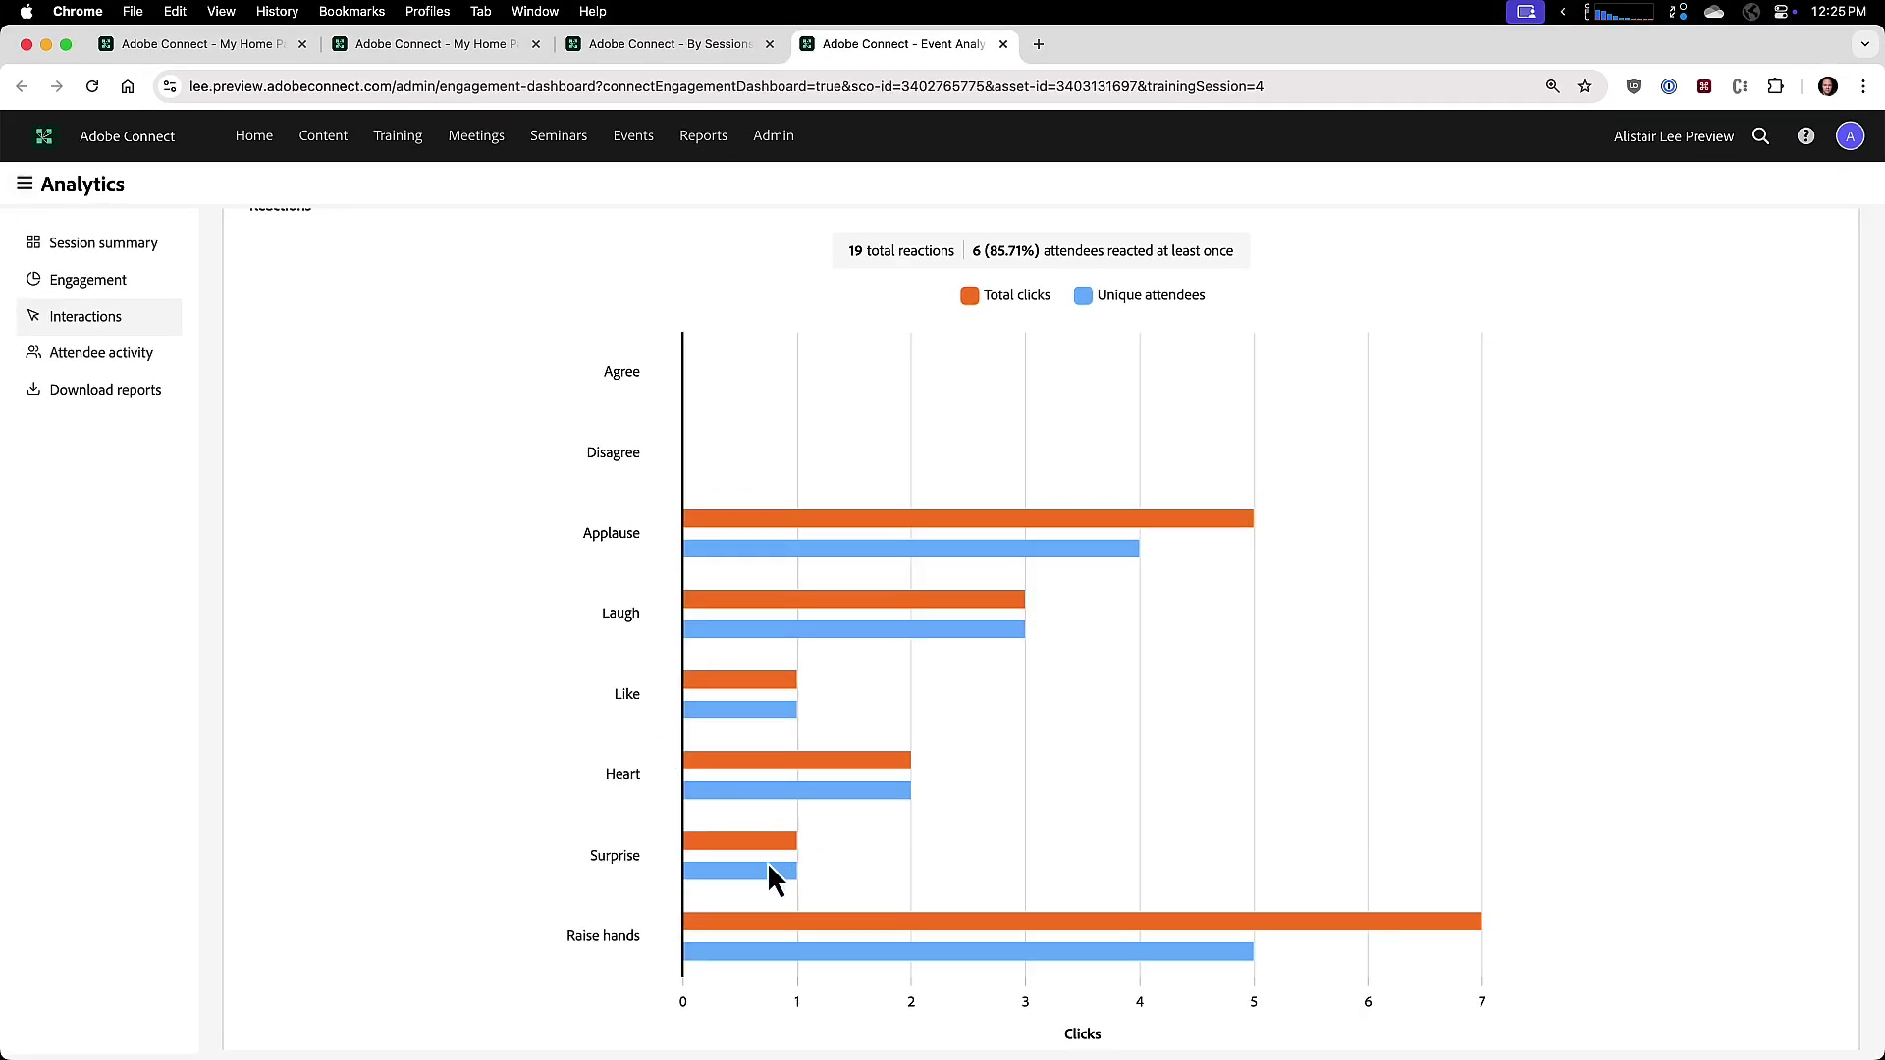
{"action": "scroll", "coordinate": [758, 929], "scroll_direction": "down", "scroll_amount": 2}
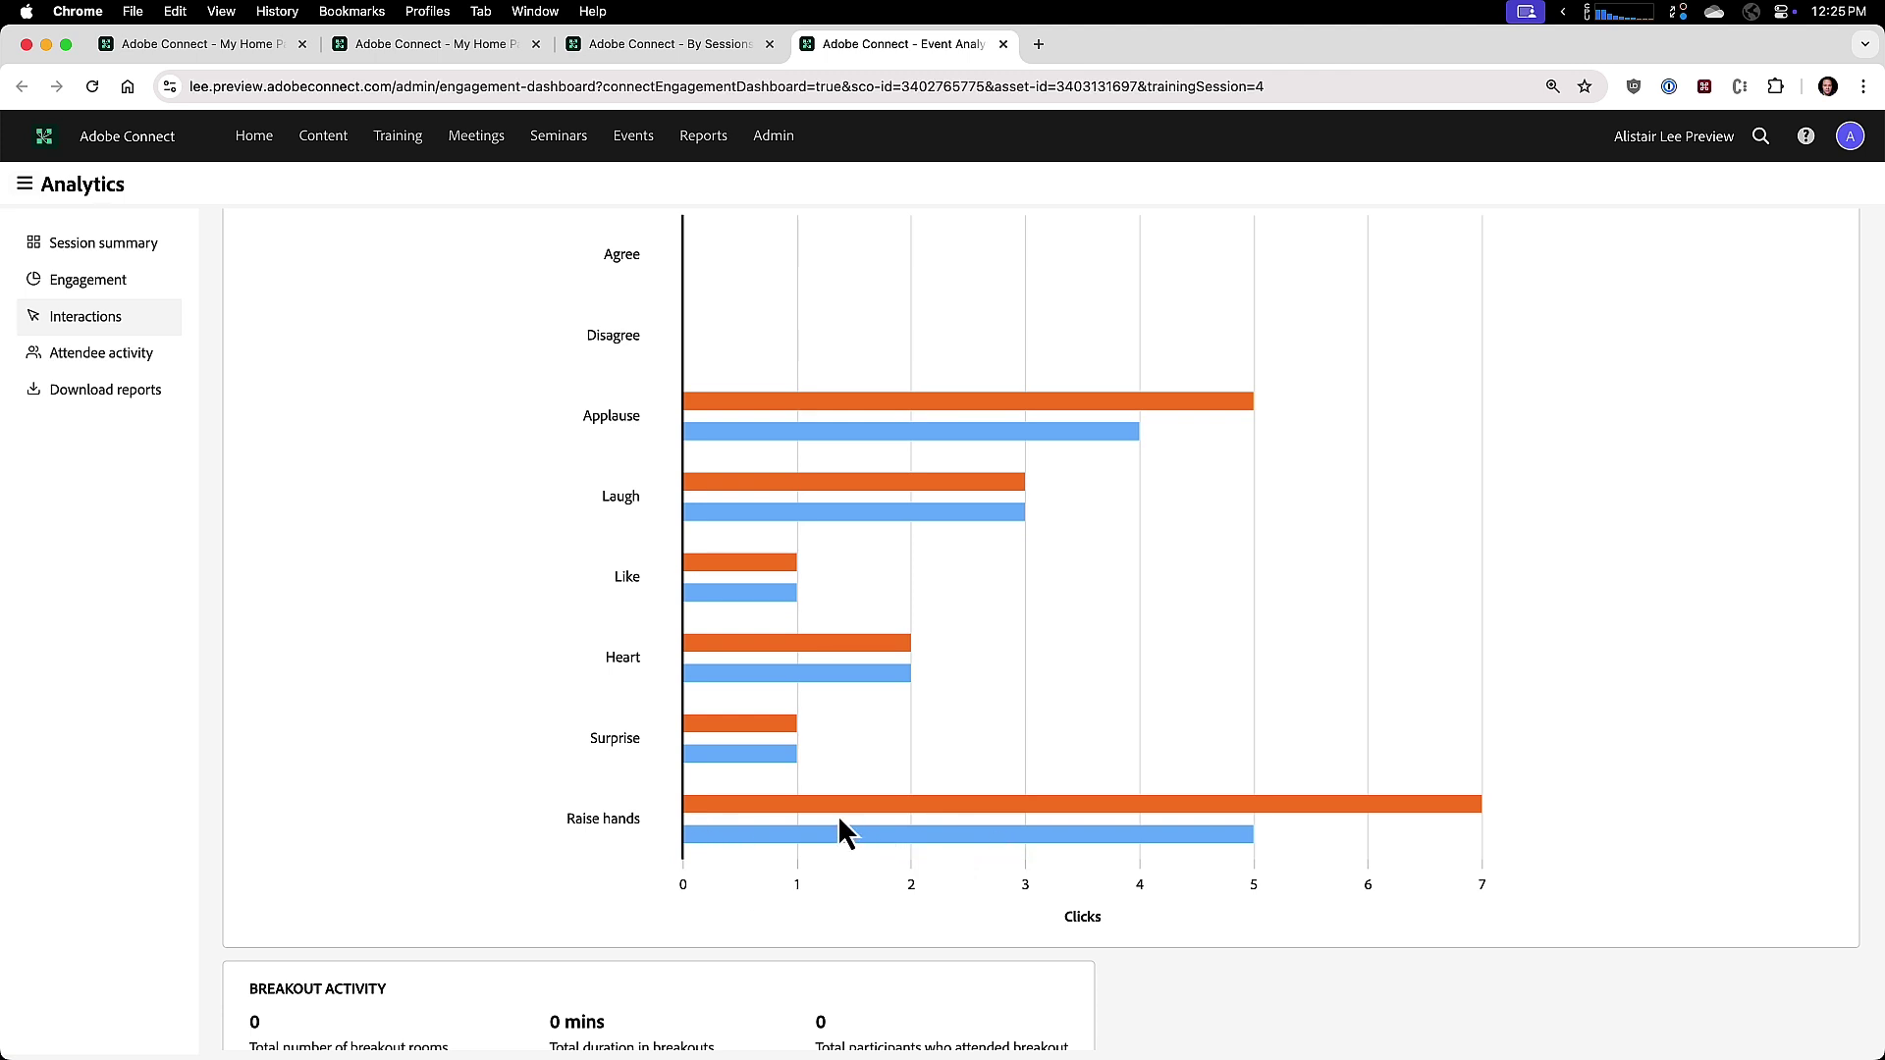
{"action": "scroll", "coordinate": [837, 809], "scroll_direction": "down", "scroll_amount": 3}
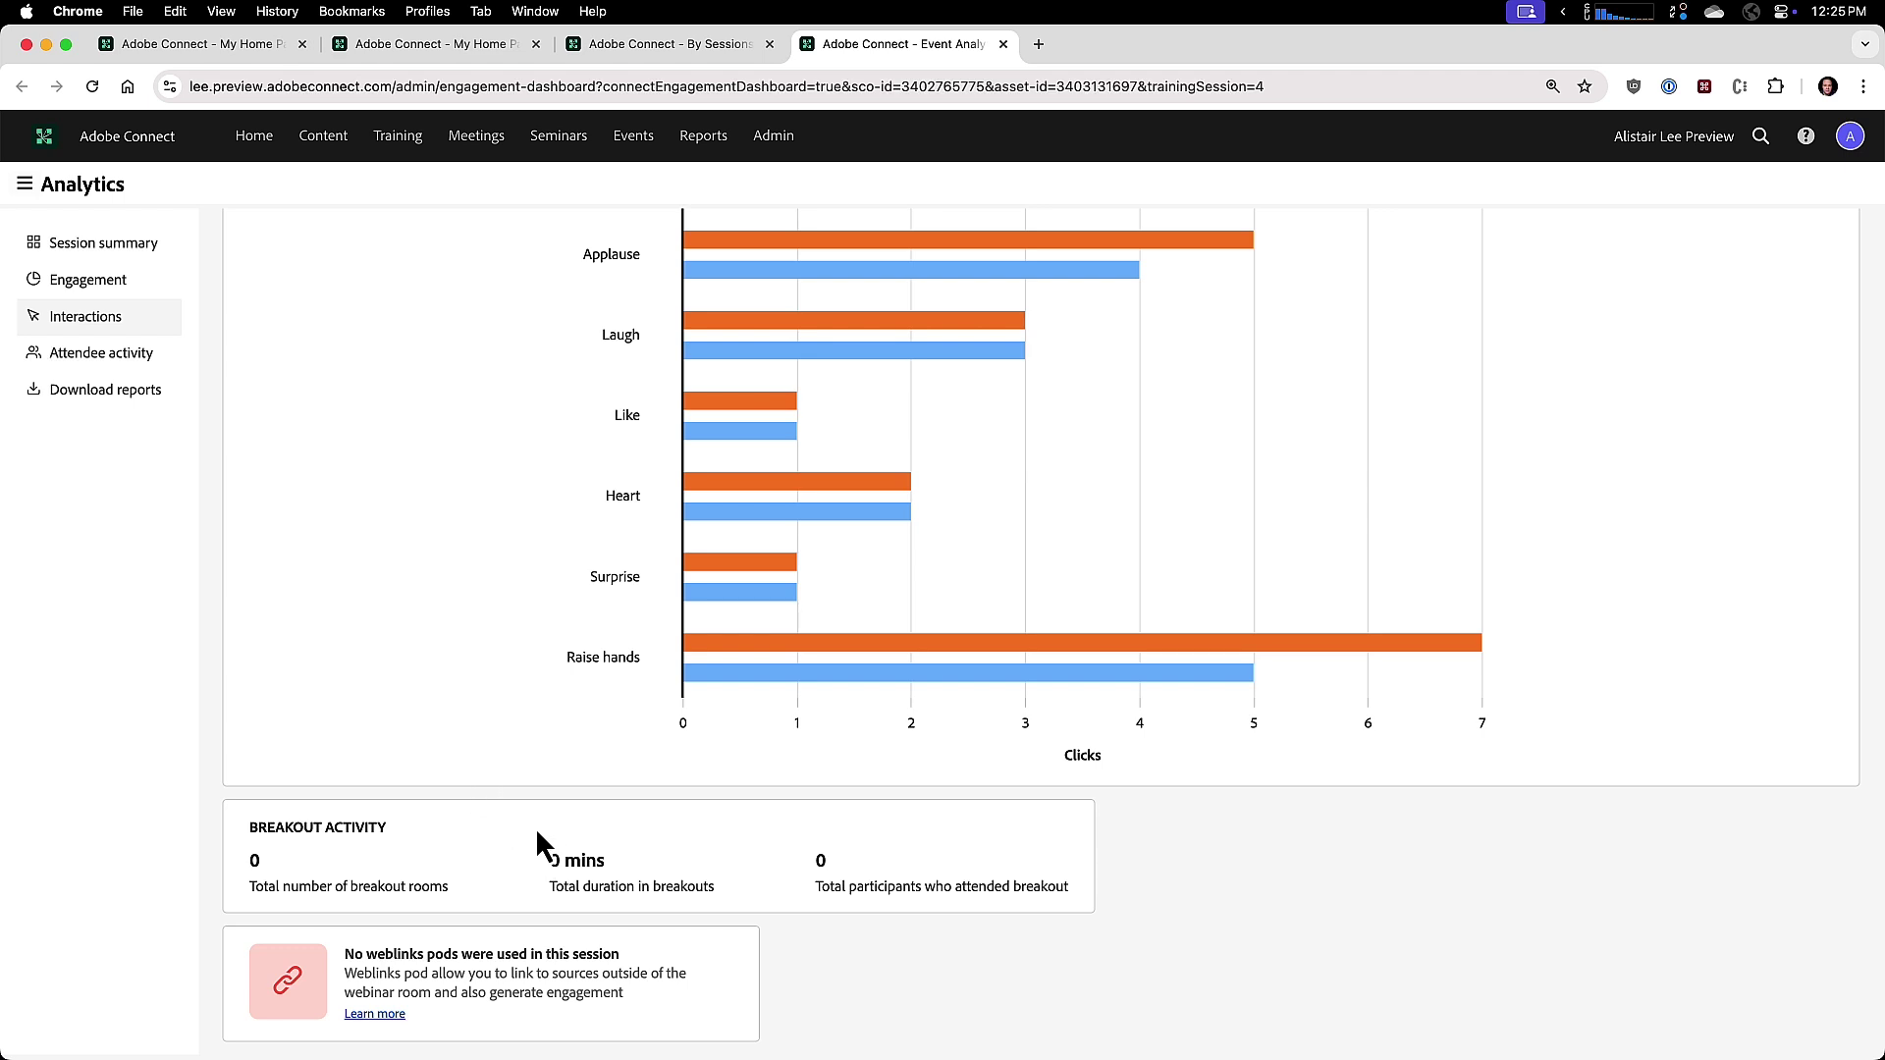
- Show the attendee activity table and sort it by engagement level with High first
{"action": "left_click", "coordinate": [84, 366]}
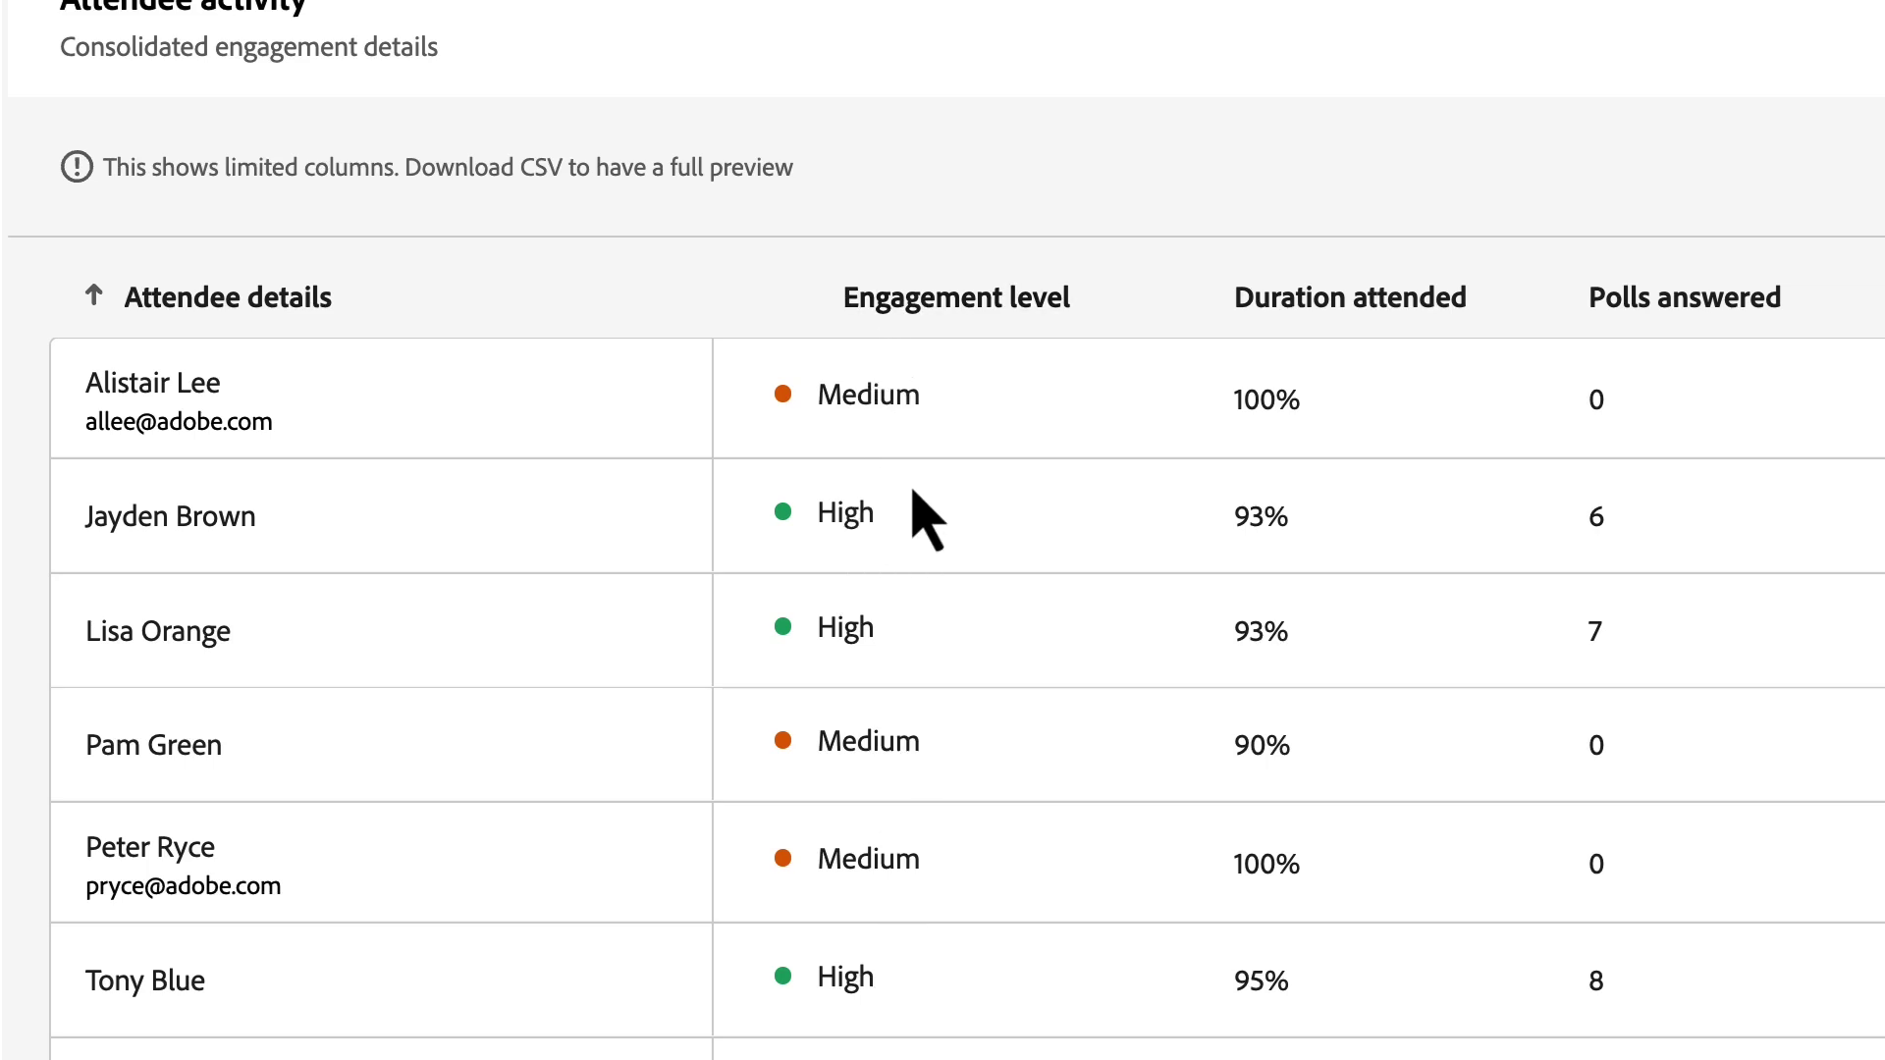
{"action": "left_click", "coordinate": [912, 332]}
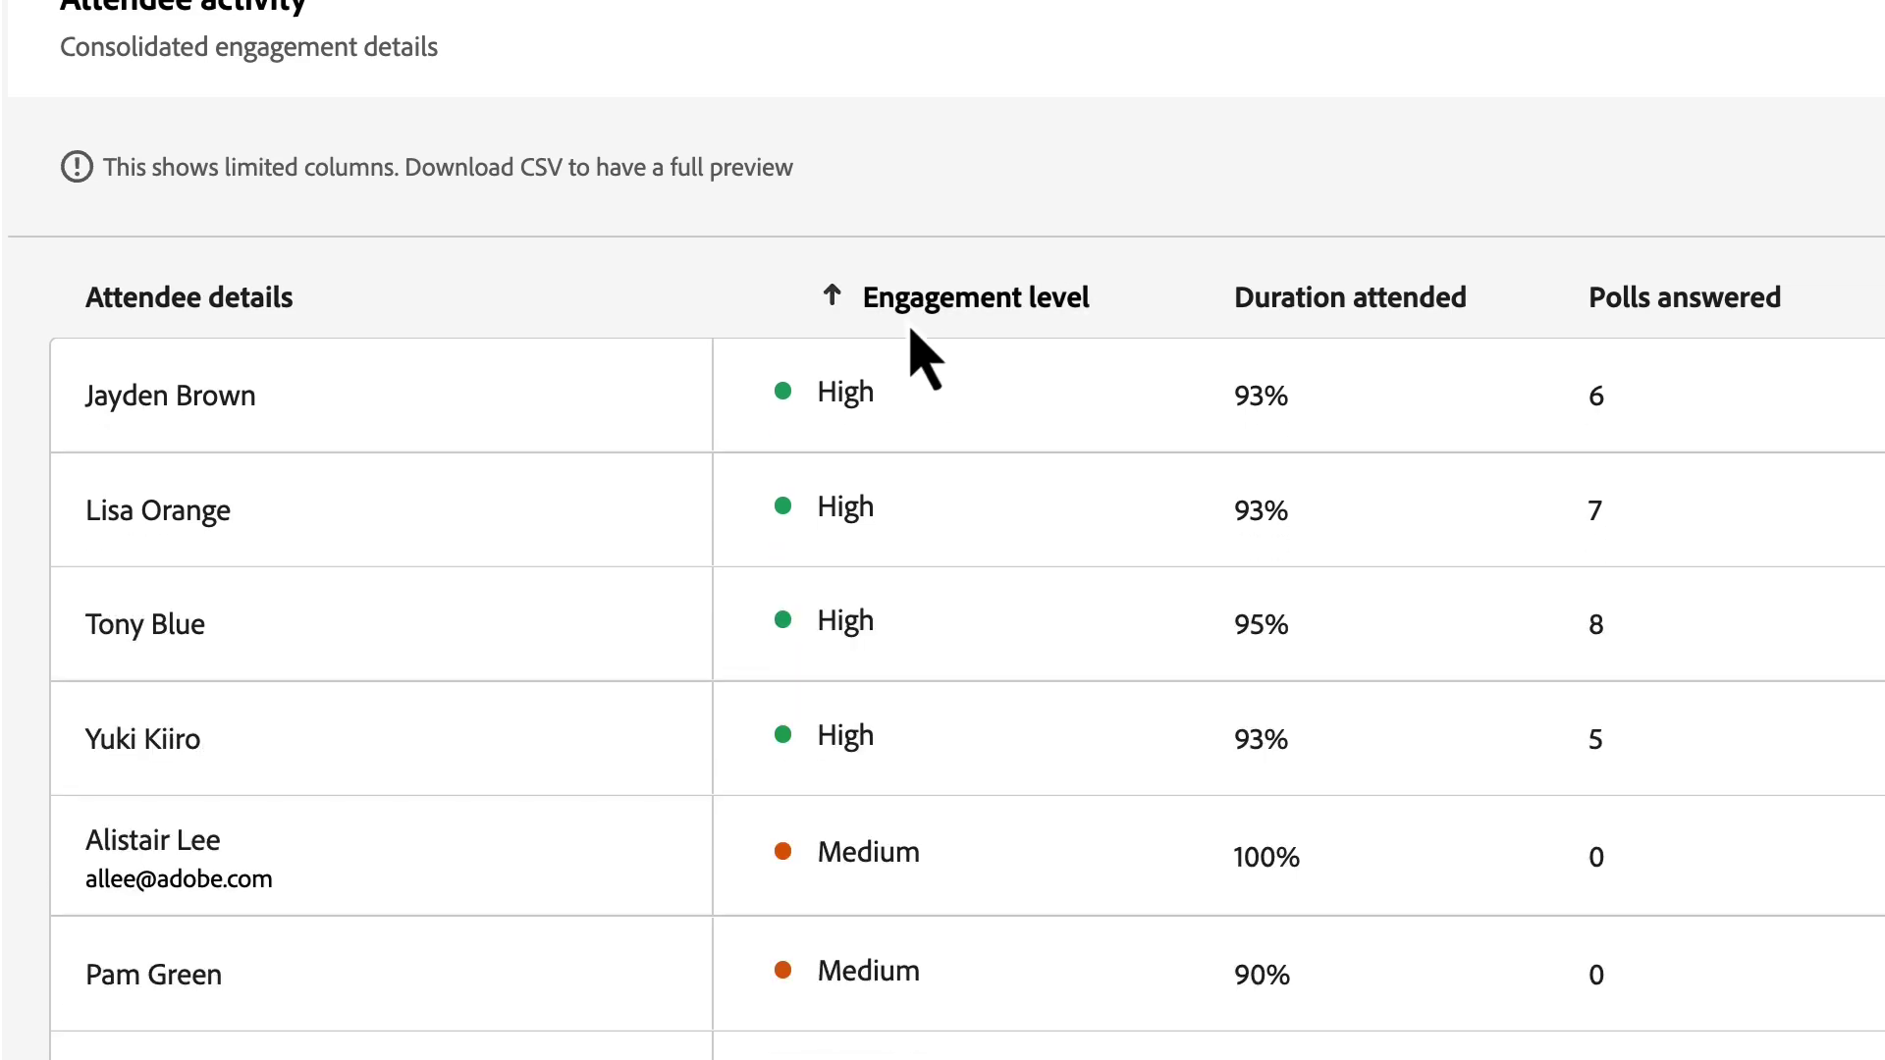
{"action": "left_click", "coordinate": [911, 332]}
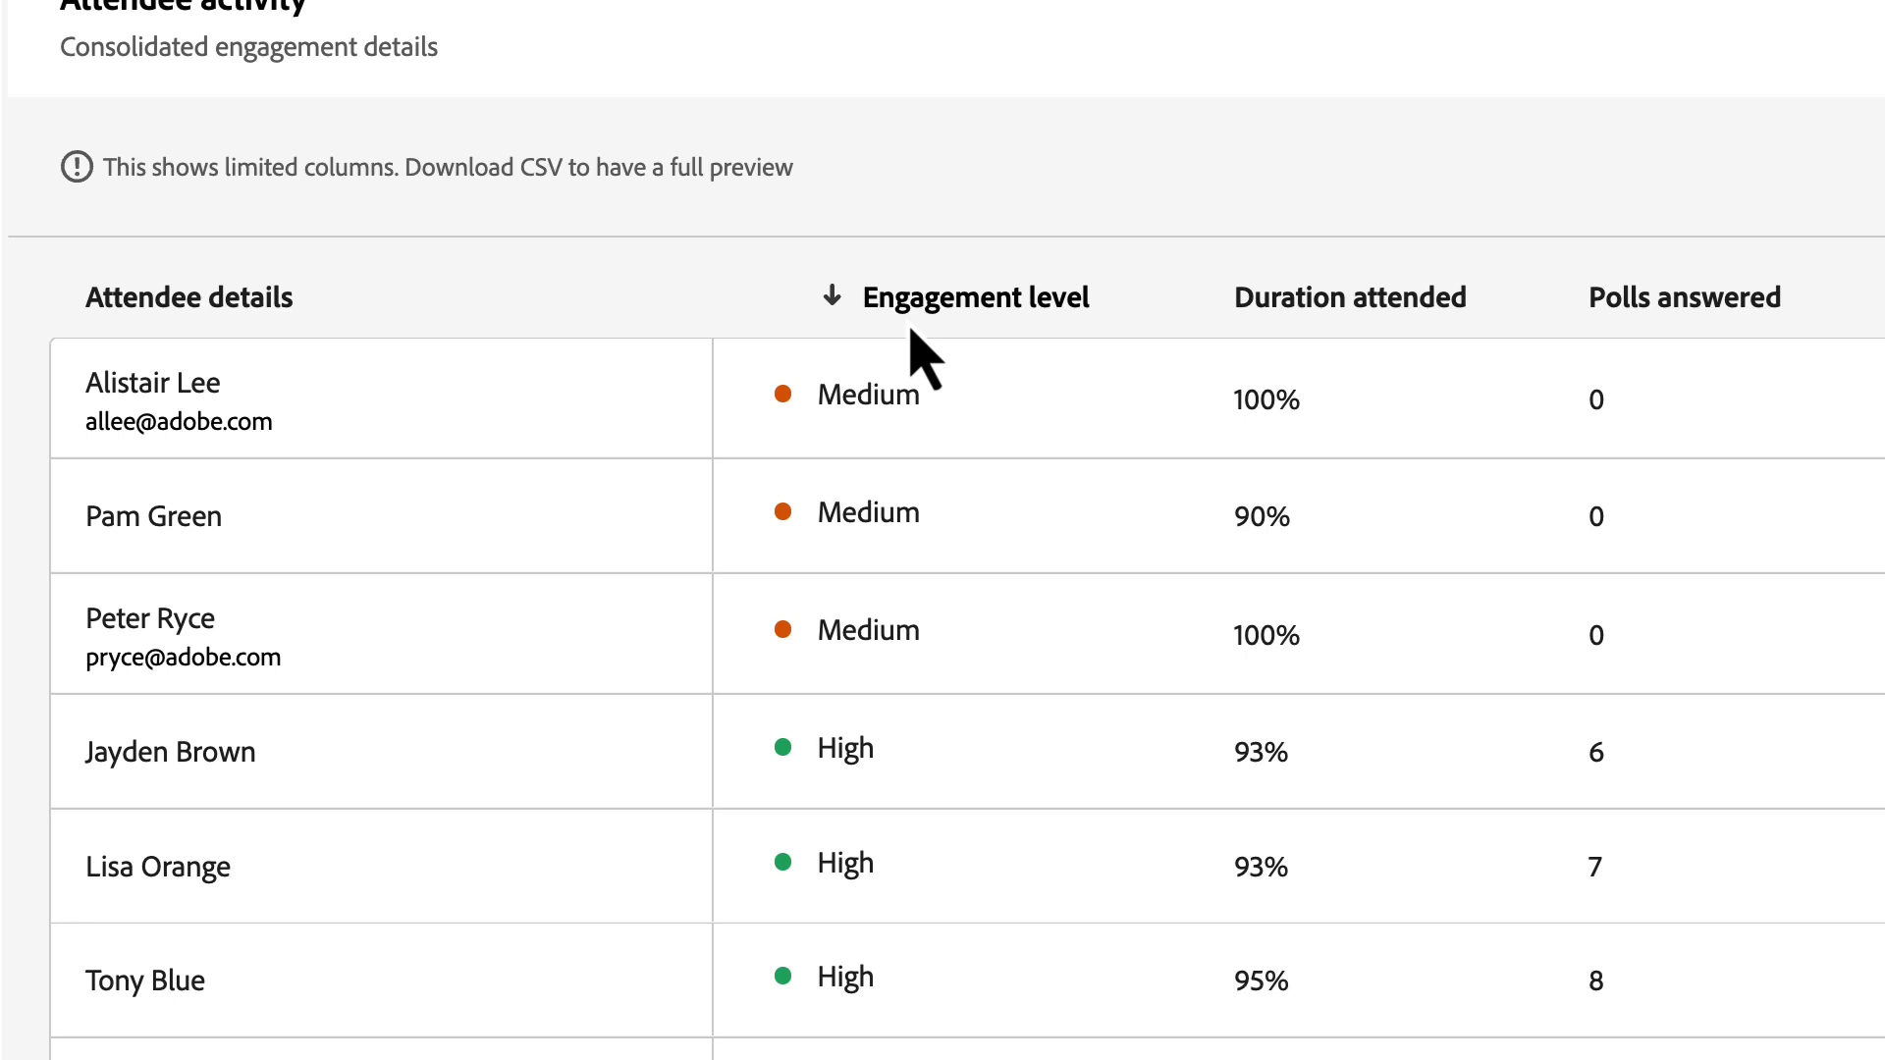
{"action": "left_click", "coordinate": [911, 332]}
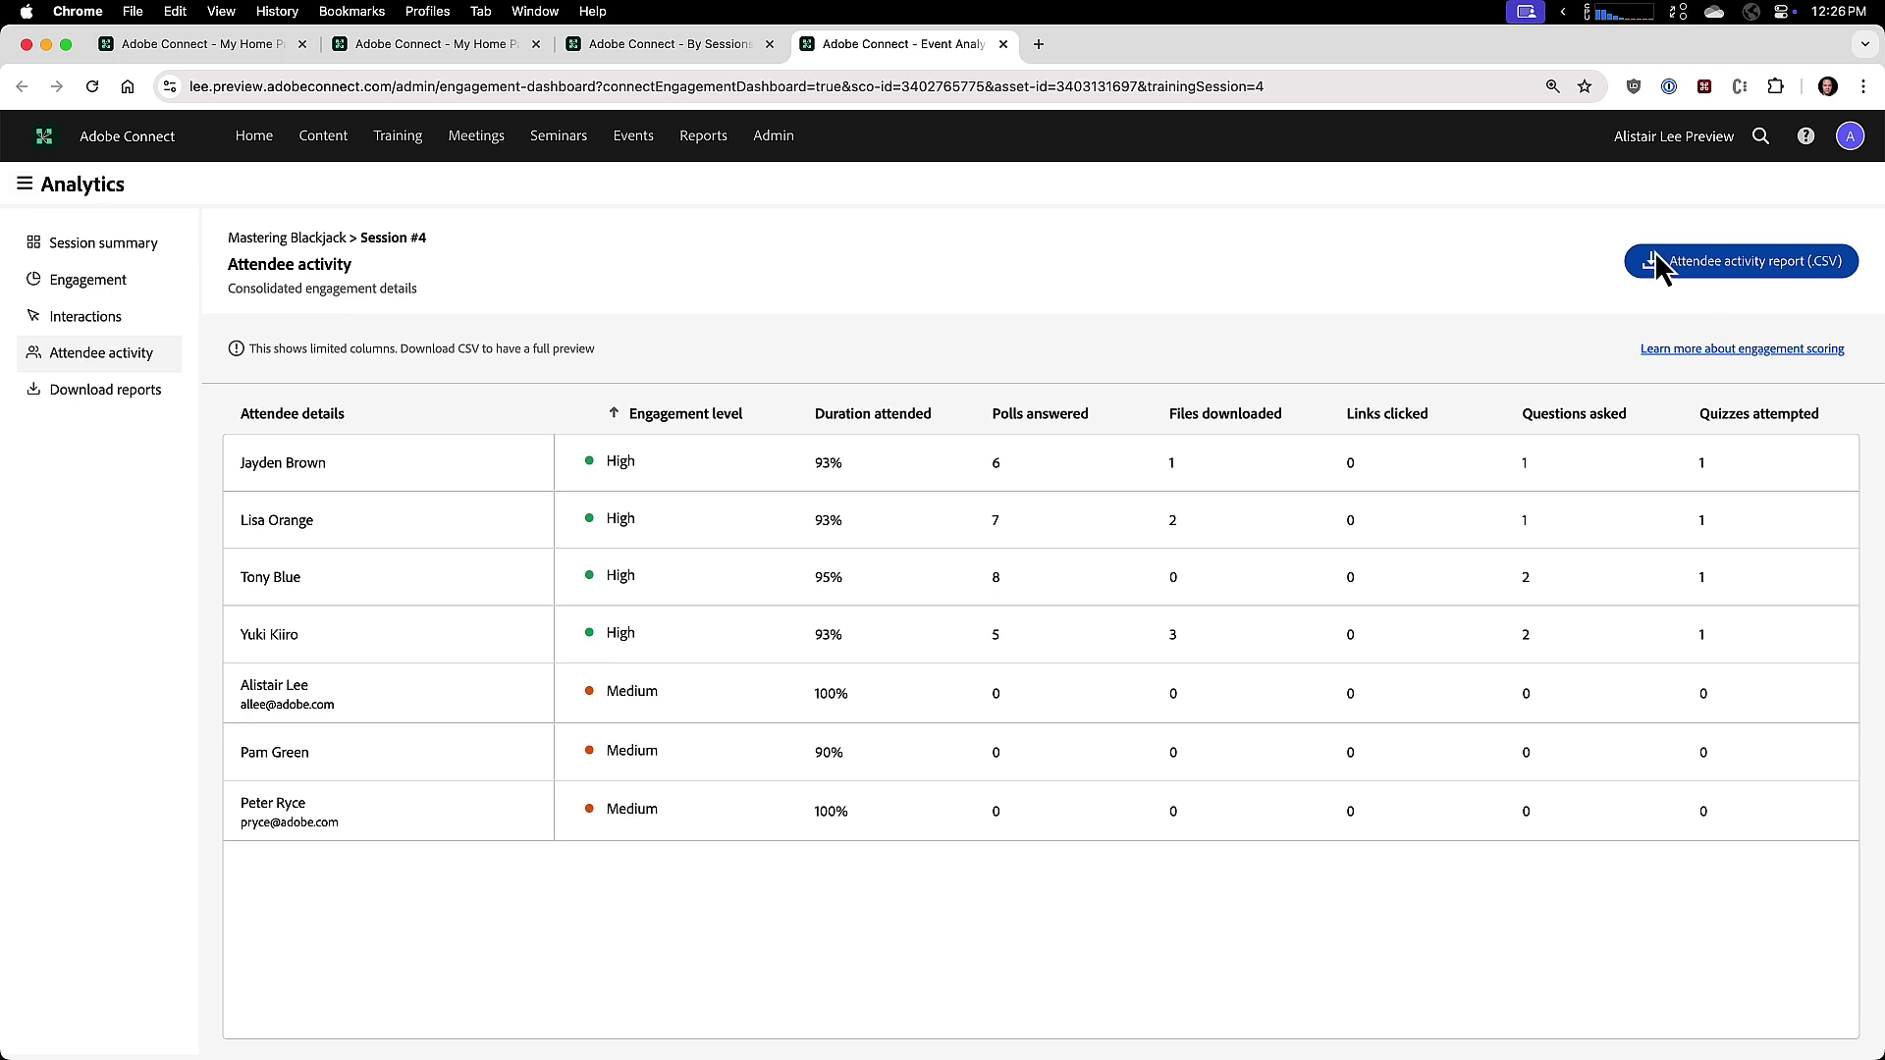
- Open the session's page of downloadable reports
{"action": "left_click", "coordinate": [102, 412]}
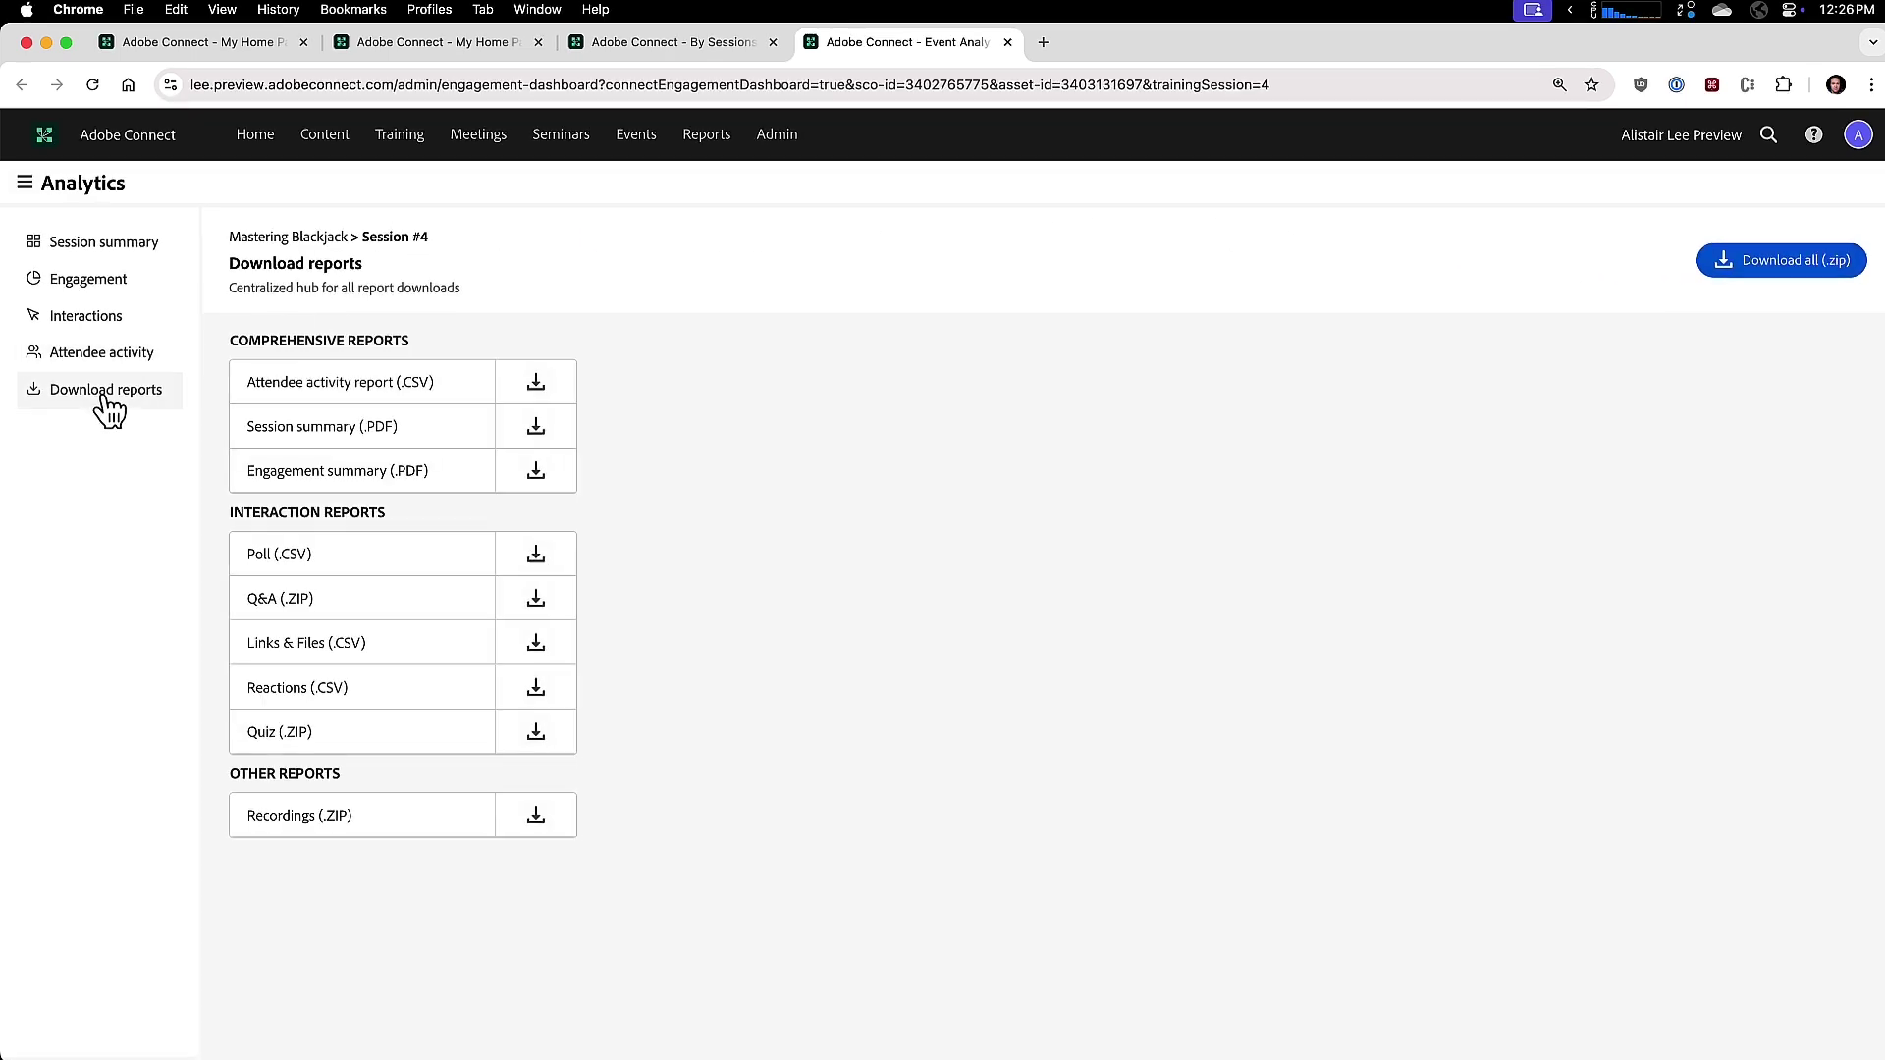